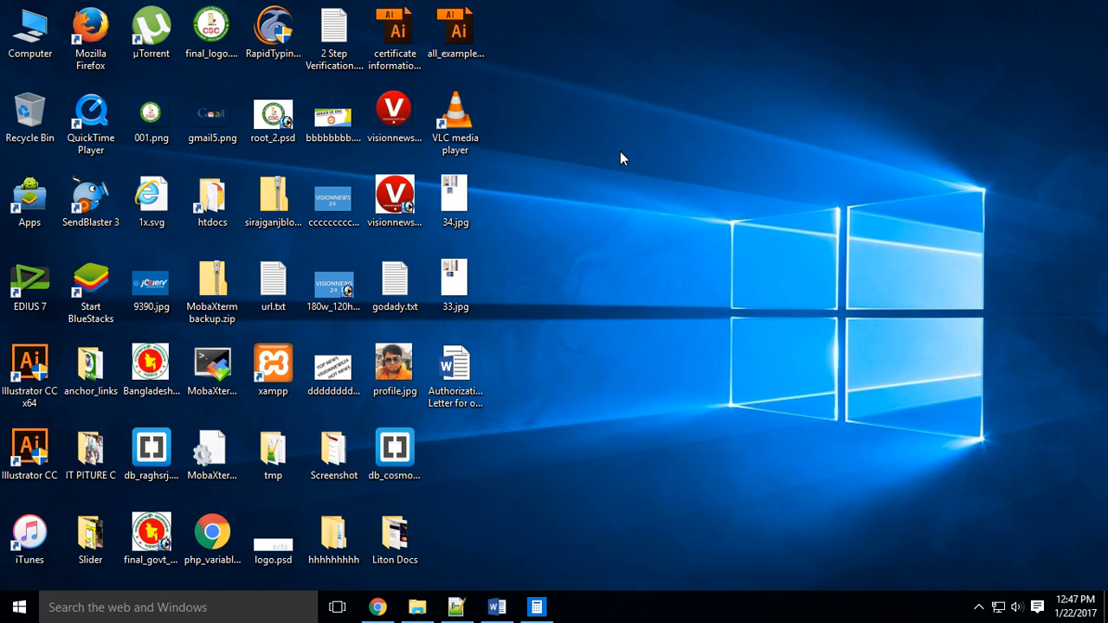
{"action": "right_click", "coordinate": [596, 120]}
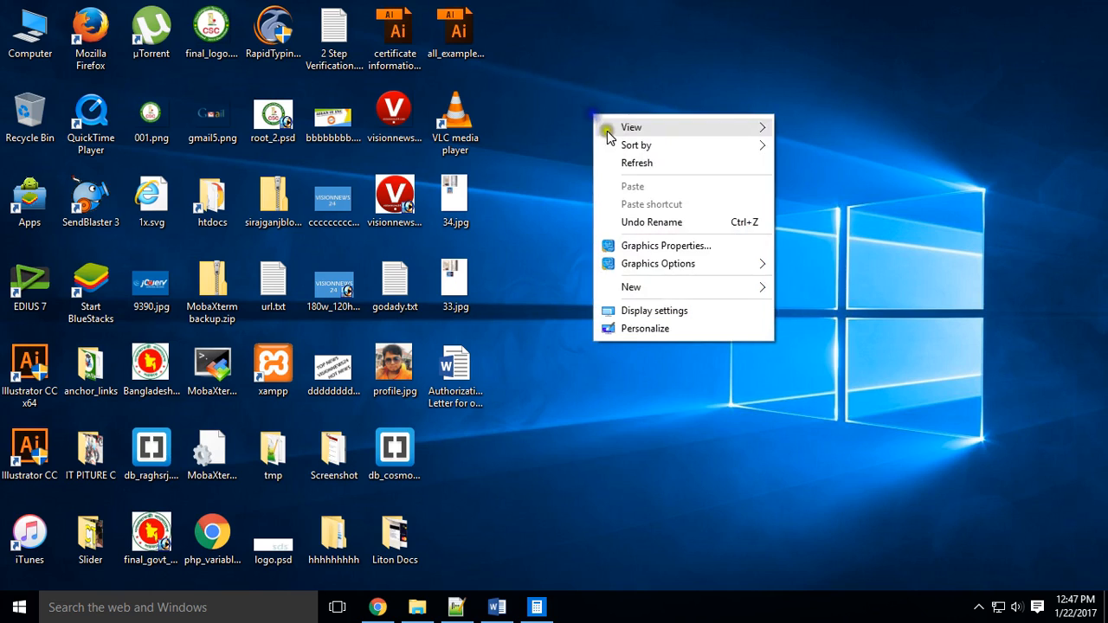
{"action": "left_click", "coordinate": [622, 165]}
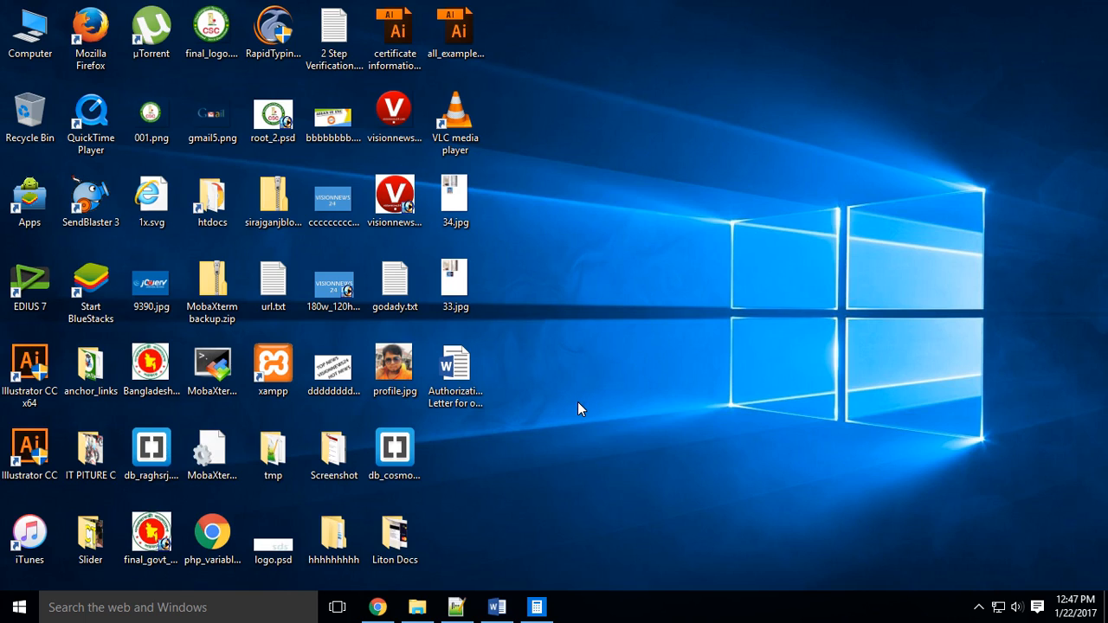
{"action": "left_click", "coordinate": [516, 485]}
Launch Adobe Photoshop 7.0 and create a new 1024 x 768 pixel document in RGB Color mode with white contents
{"action": "left_click", "coordinate": [19, 608]}
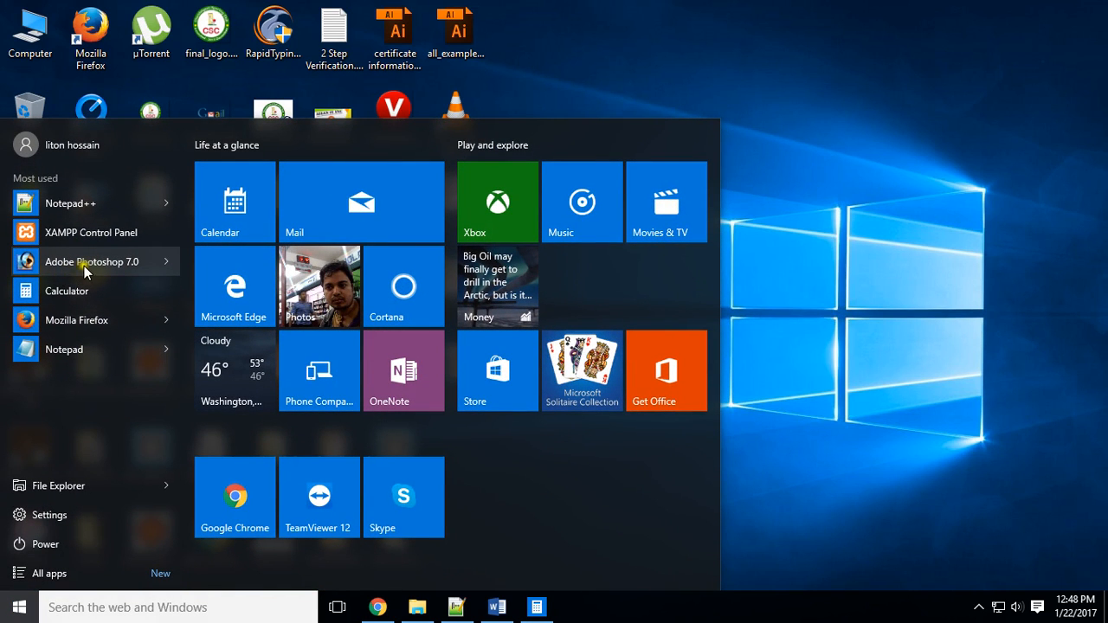
{"action": "left_click", "coordinate": [107, 265]}
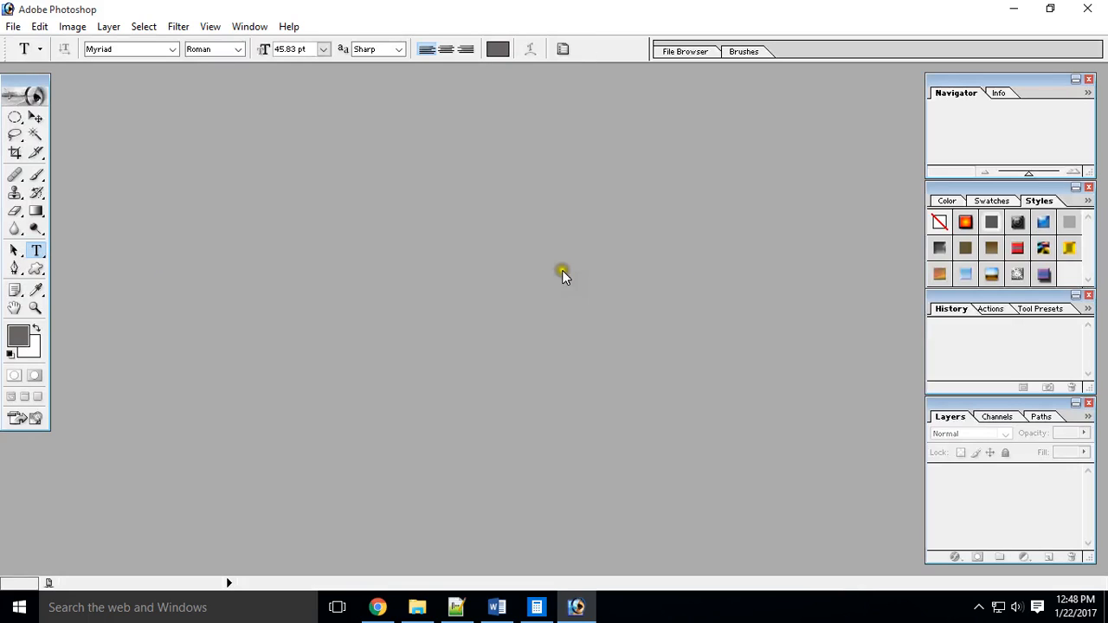
{"action": "left_click", "coordinate": [13, 26]}
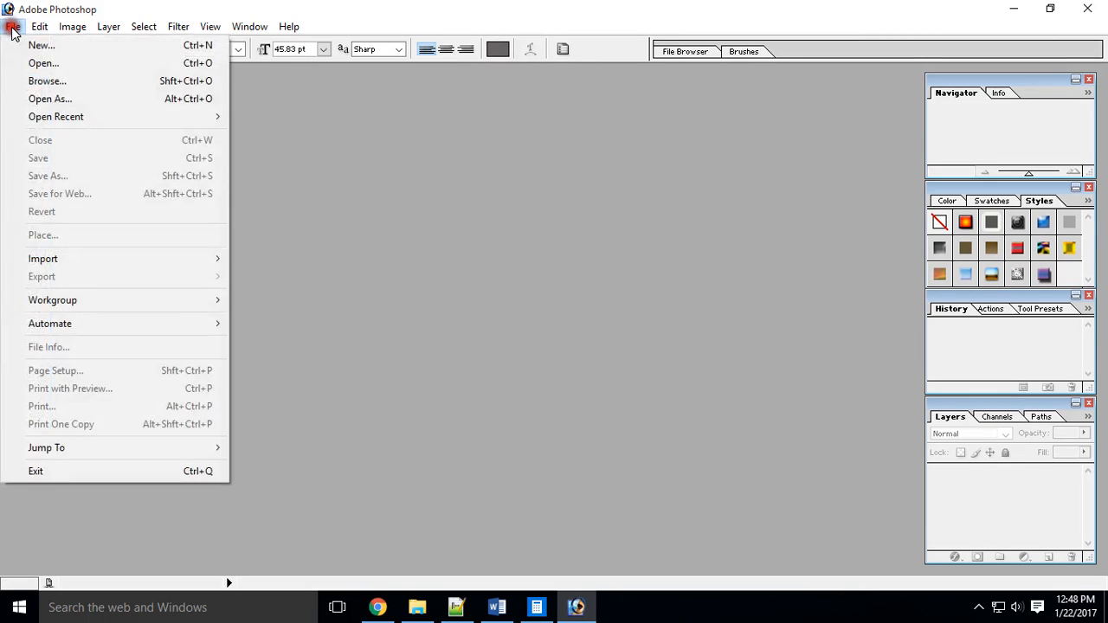
{"action": "left_click", "coordinate": [36, 48]}
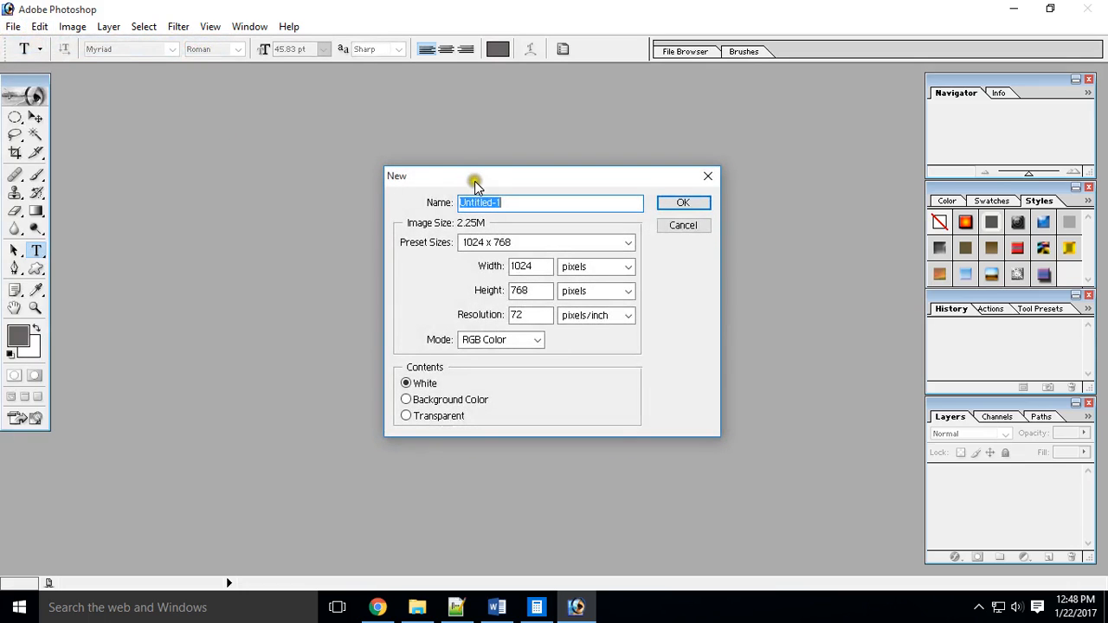
{"action": "left_click_drag", "start_coordinate": [474, 178], "coordinate": [397, 166]}
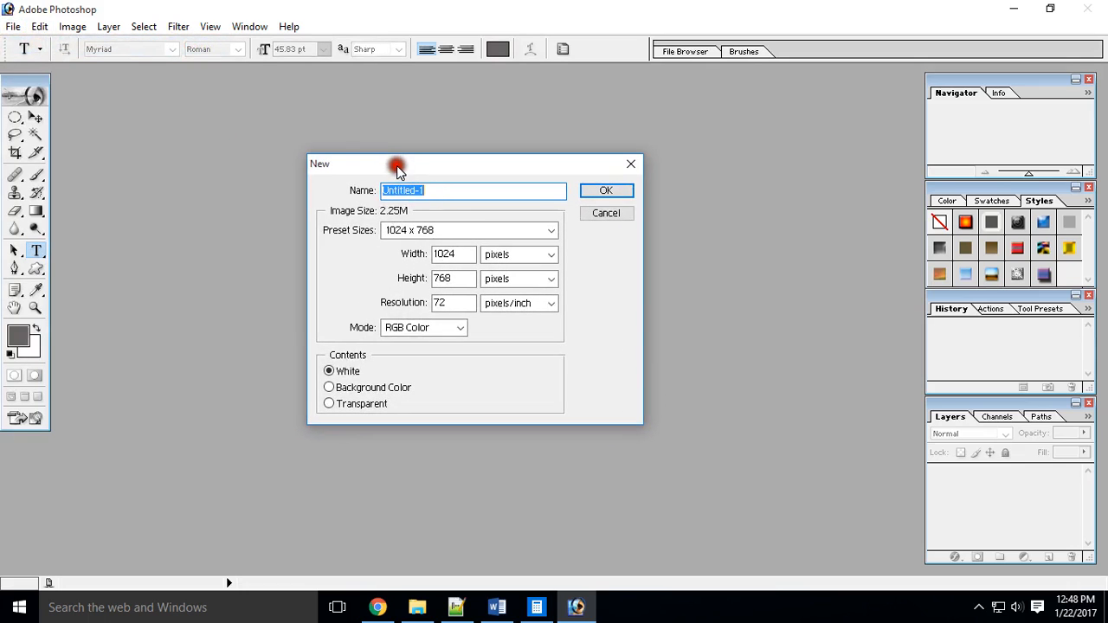
{"action": "left_click", "coordinate": [414, 234]}
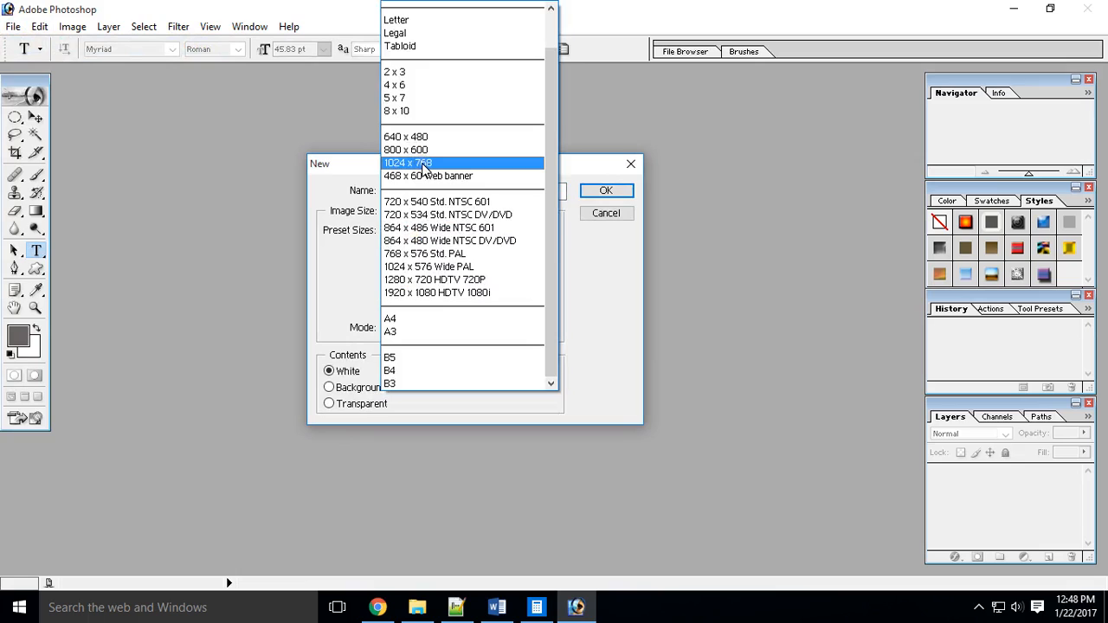
{"action": "left_click", "coordinate": [424, 165]}
{"action": "left_click", "coordinate": [426, 165]}
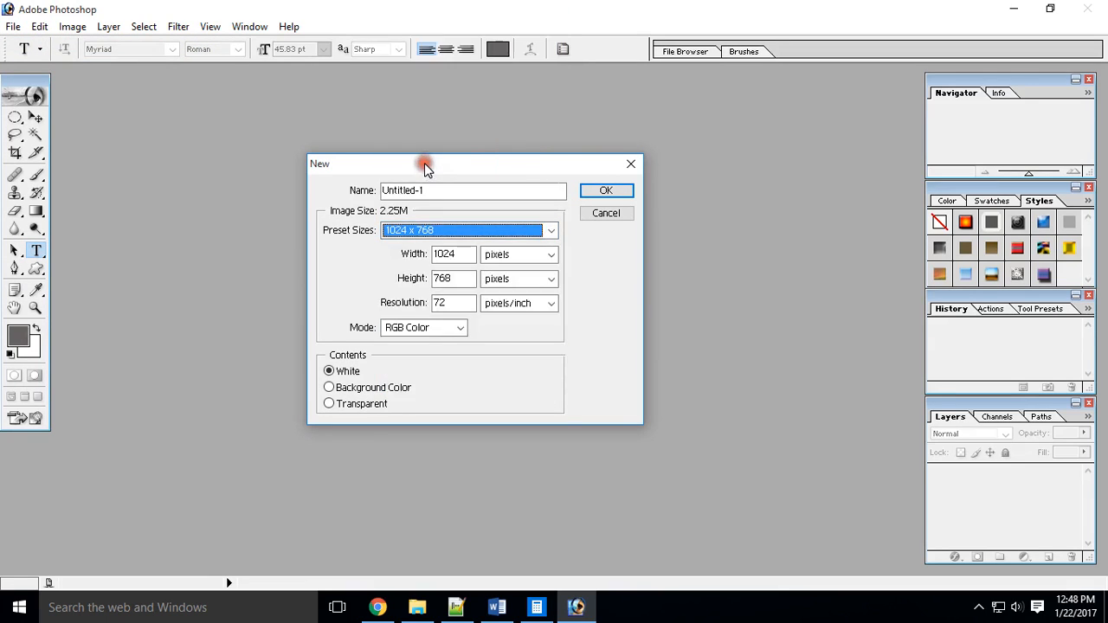
{"action": "left_click", "coordinate": [410, 332]}
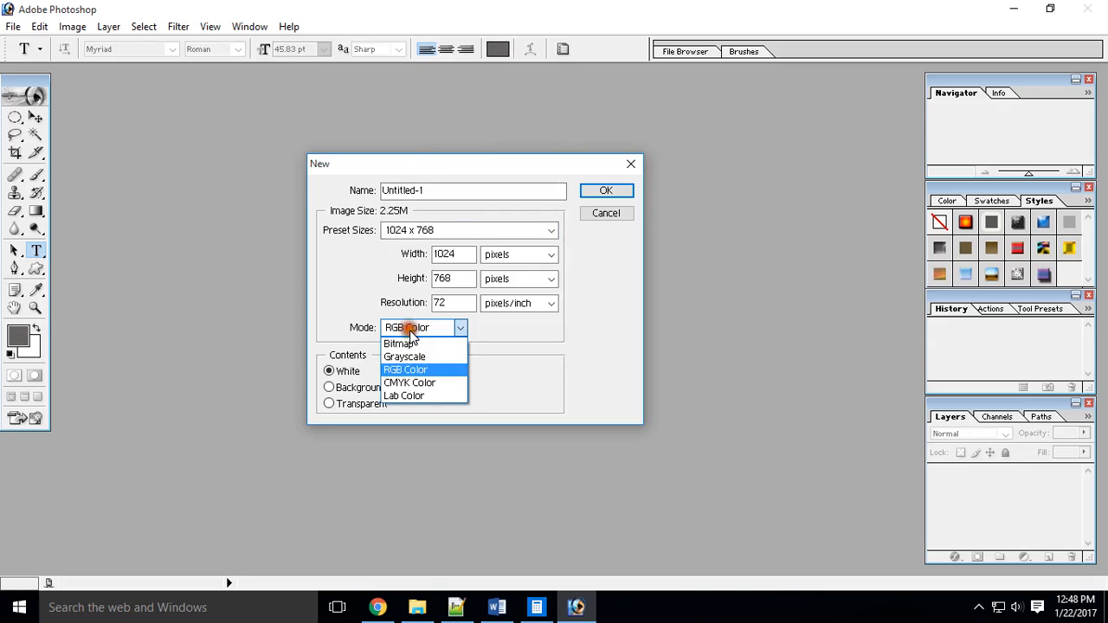
{"action": "left_click", "coordinate": [417, 371]}
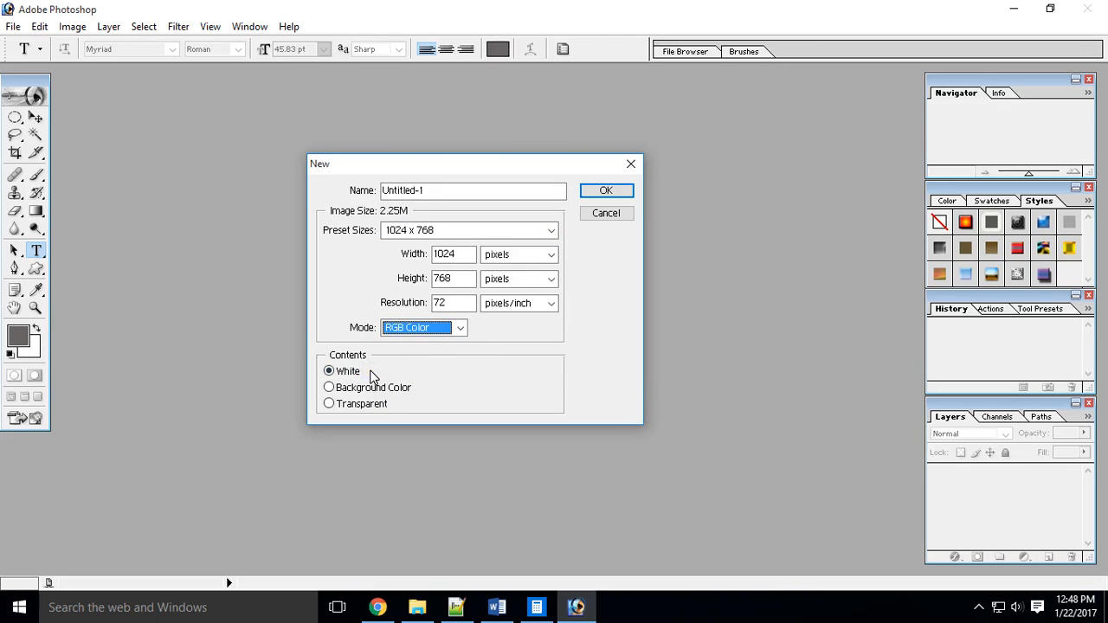
{"action": "left_click", "coordinate": [370, 372]}
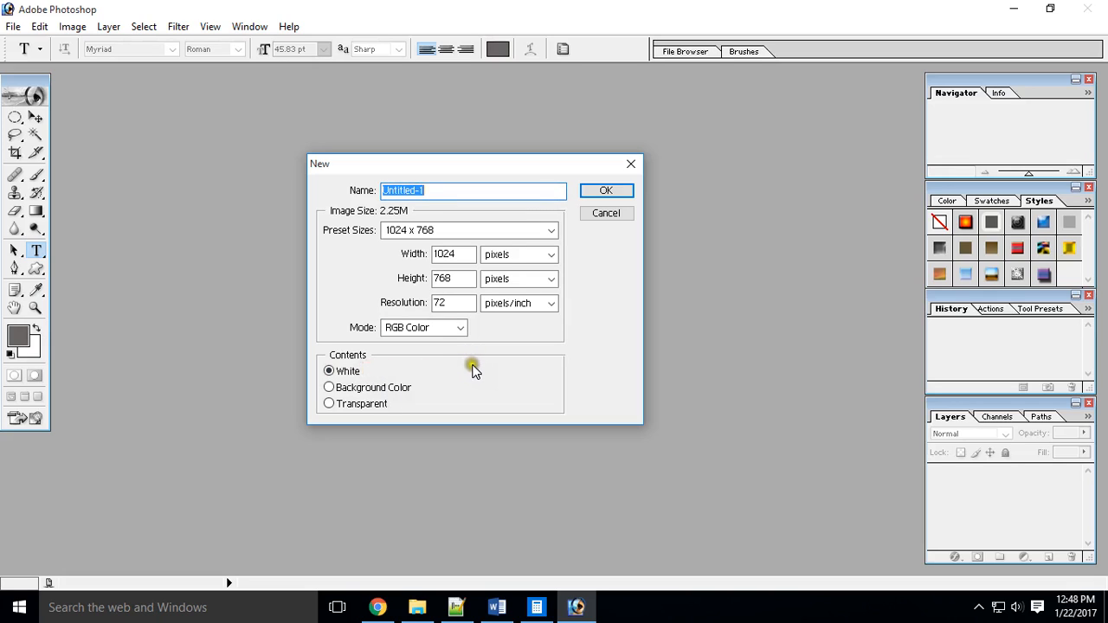
{"action": "left_click", "coordinate": [605, 190]}
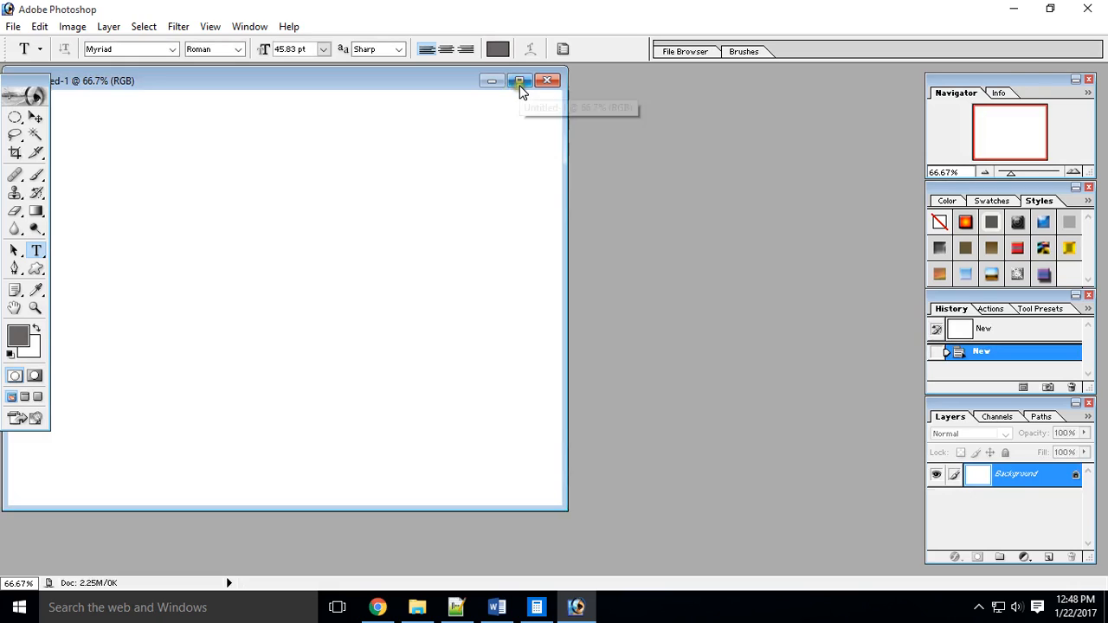
Maximize the new document's window and display the canvas at actual pixels
{"action": "left_click", "coordinate": [519, 83]}
{"action": "left_click", "coordinate": [231, 27]}
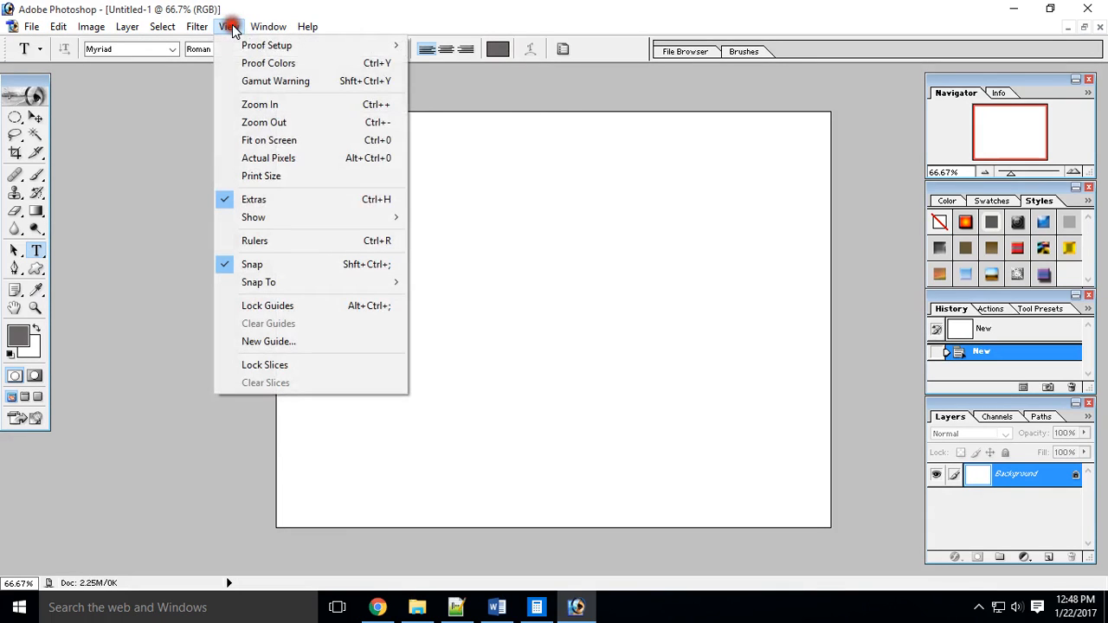
{"action": "left_click", "coordinate": [261, 159]}
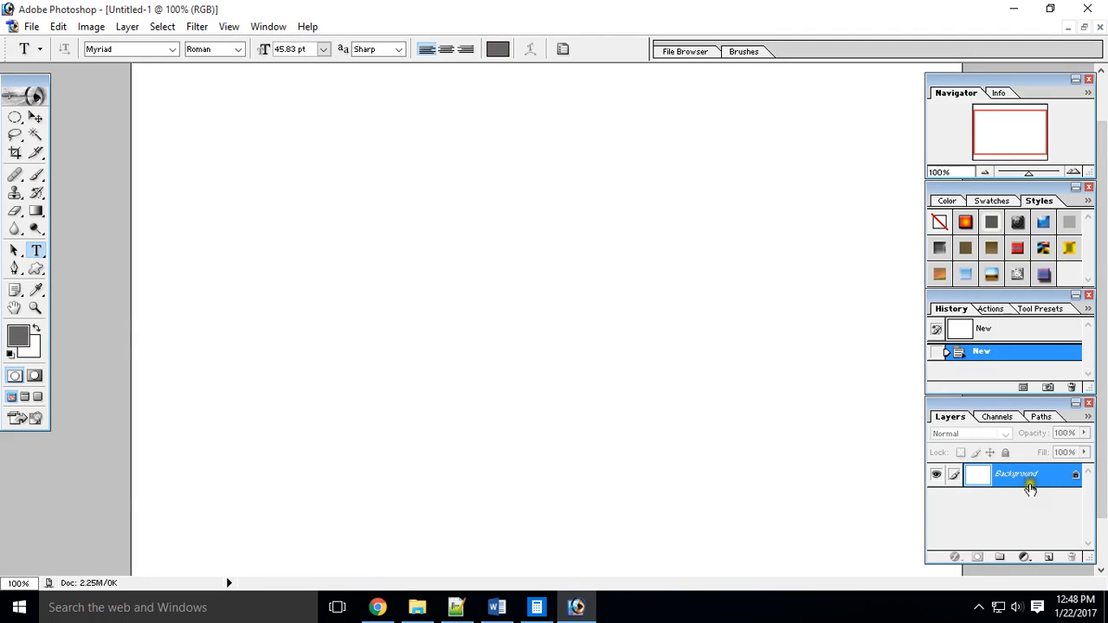
Convert the Background into a regular layer and fill it with the dark grey foreground color 3B3B3B
{"action": "double_click", "coordinate": [1041, 485]}
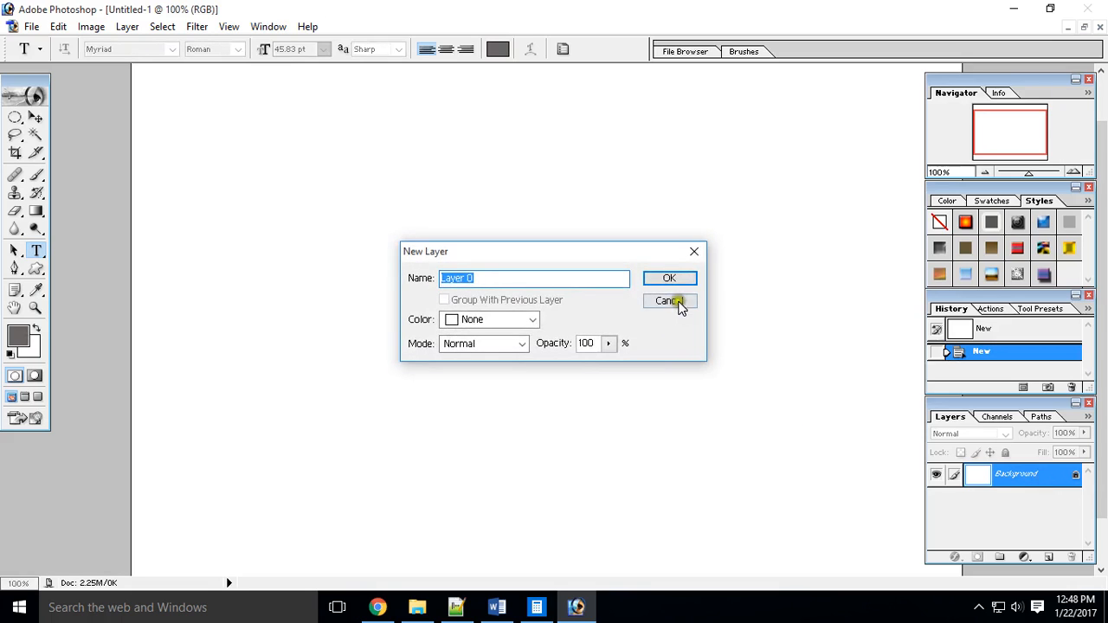
{"action": "left_click", "coordinate": [675, 277]}
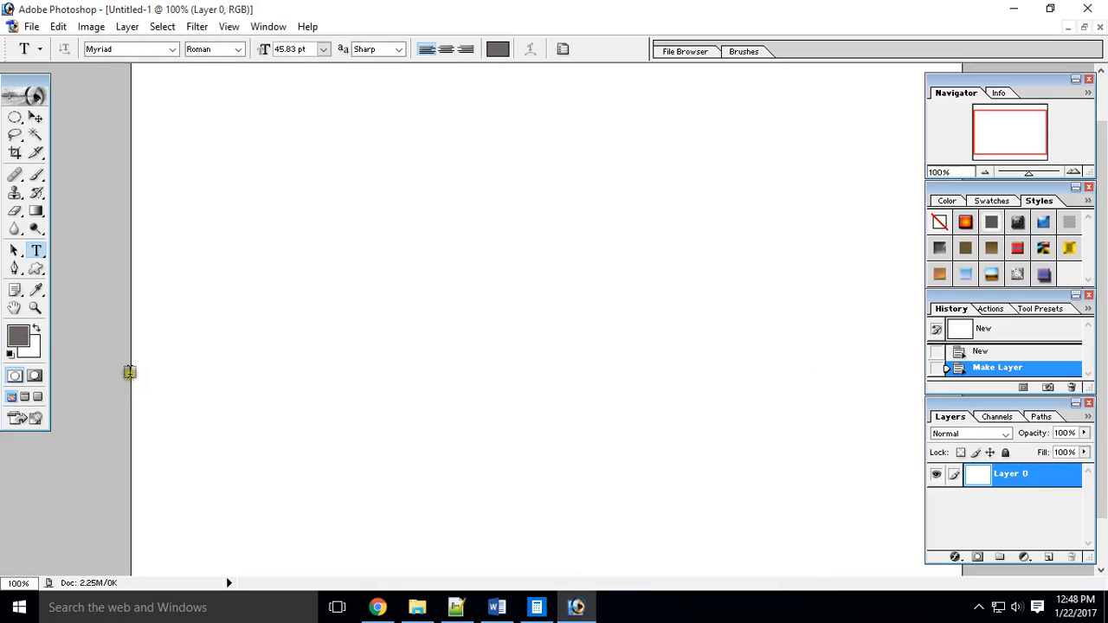
{"action": "left_click", "coordinate": [19, 337]}
{"action": "left_click_drag", "start_coordinate": [699, 184], "coordinate": [431, 184]}
{"action": "left_click_drag", "start_coordinate": [394, 367], "coordinate": [391, 375]}
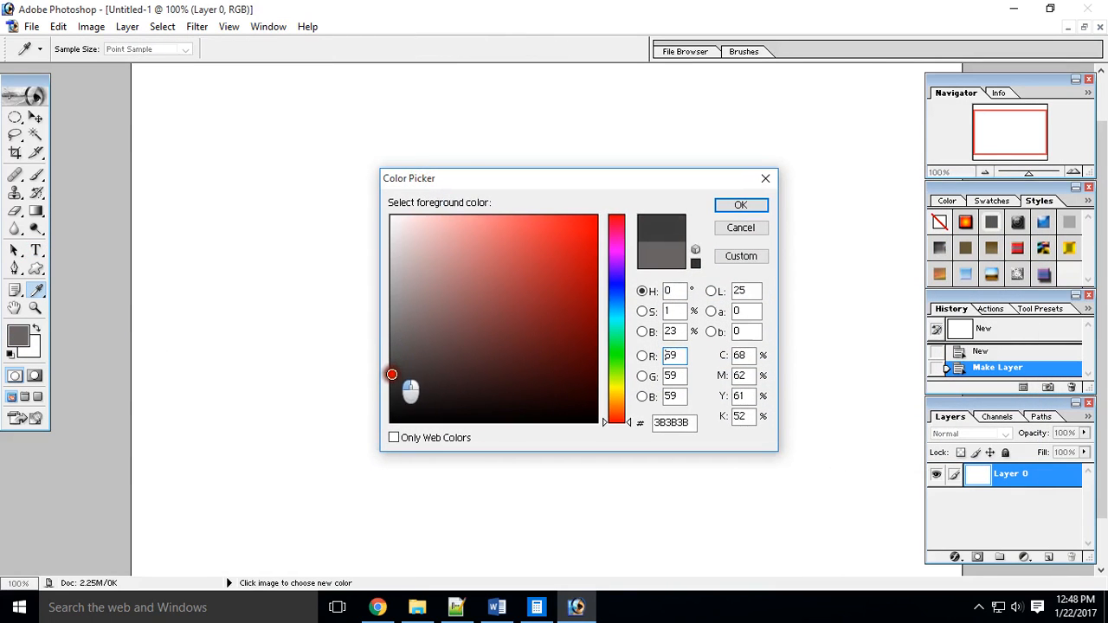
{"action": "left_click", "coordinate": [740, 206]}
{"action": "key", "text": "t"}
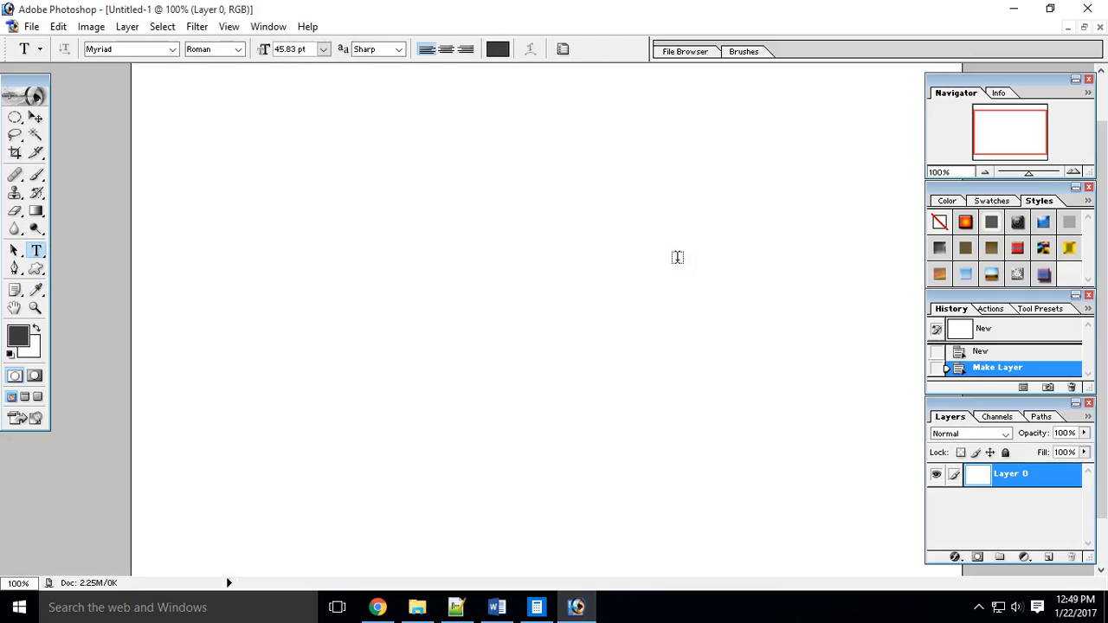
{"action": "key", "text": "alt+BackSpace"}
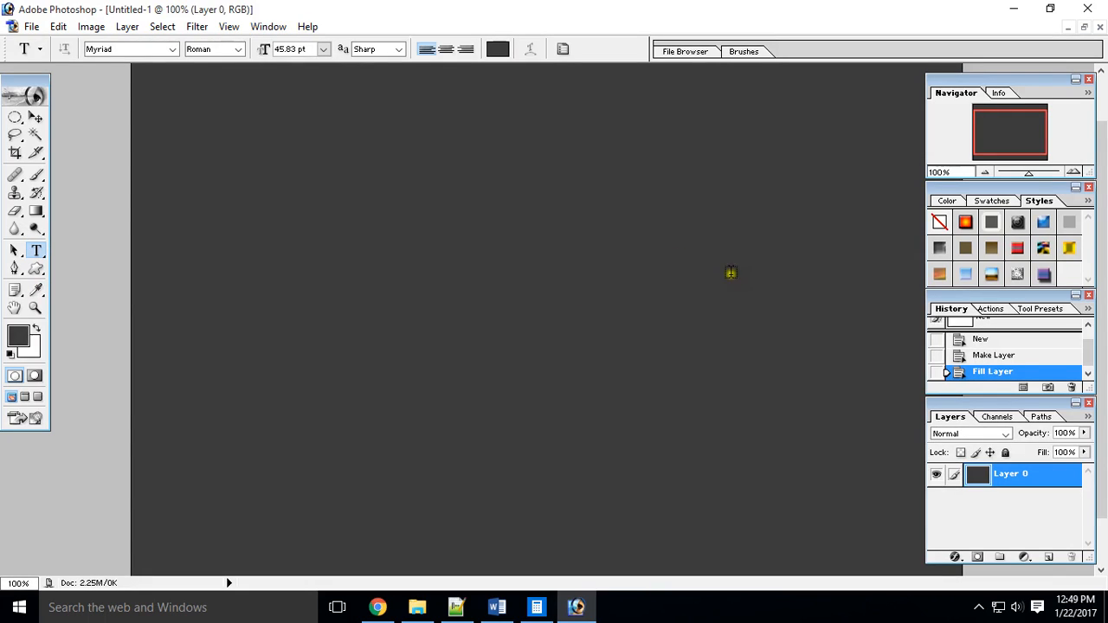
Add a new layer and draw a wide rounded rectangle with 10 px radius and color b10000 in the canvas's upper-left area
{"action": "left_click", "coordinate": [1047, 558]}
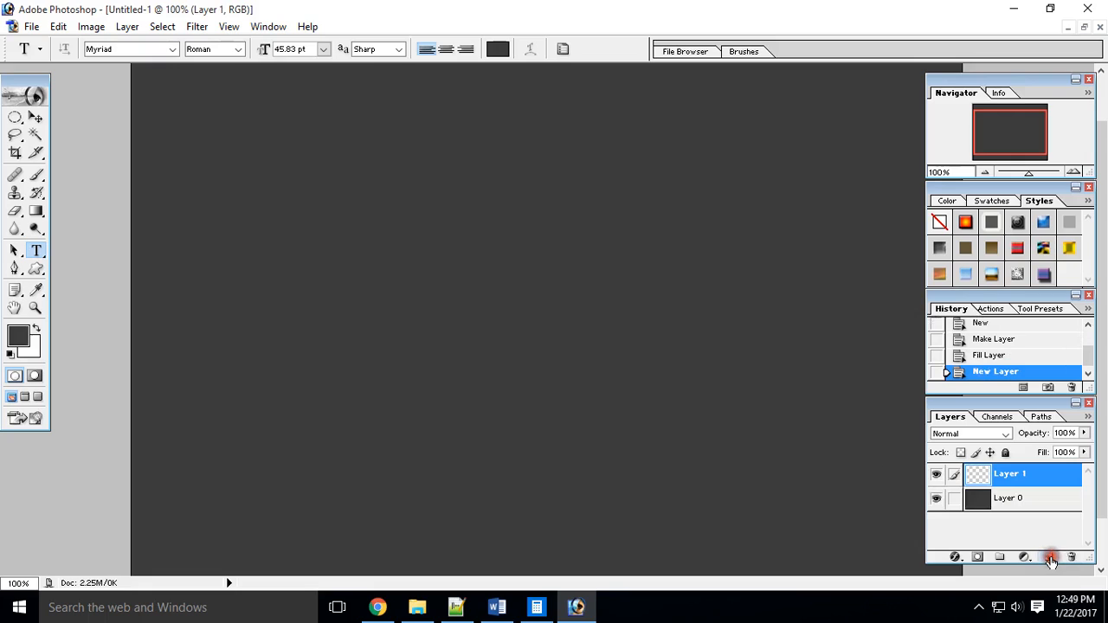
{"action": "left_click", "coordinate": [36, 270]}
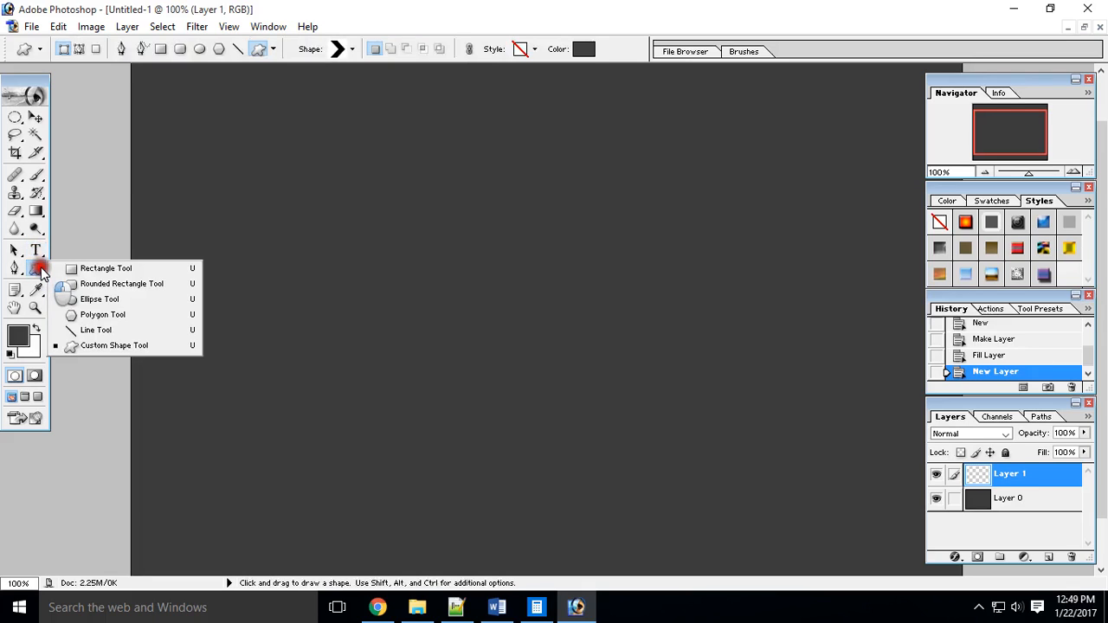
{"action": "left_click_drag", "start_coordinate": [41, 271], "coordinate": [132, 285]}
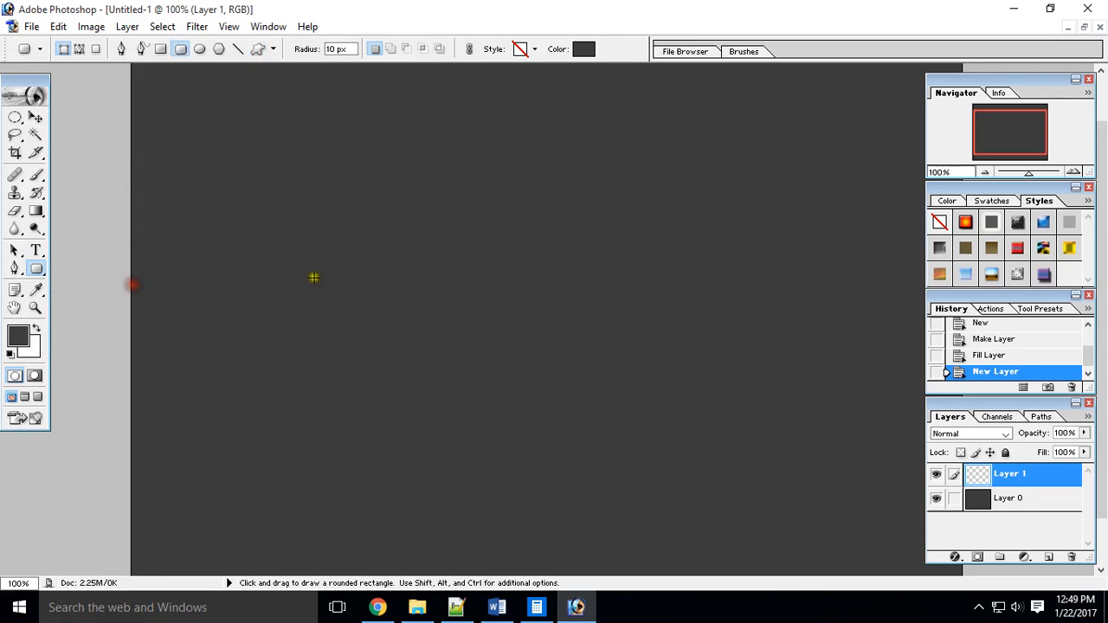
{"action": "left_click", "coordinate": [586, 51]}
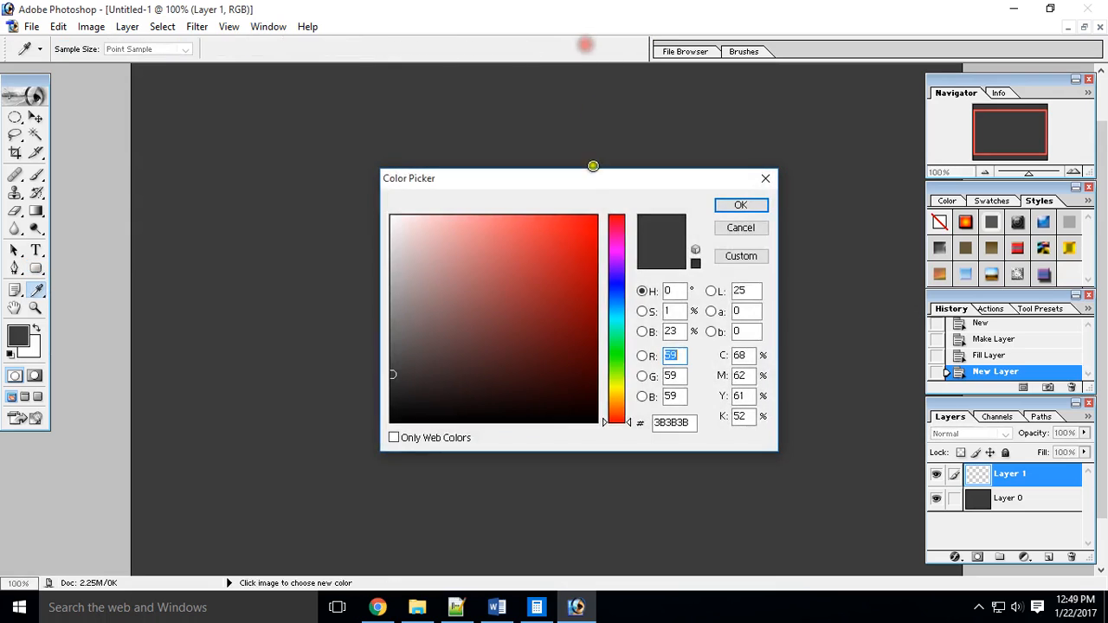
{"action": "left_click", "coordinate": [673, 422]}
{"action": "double_click", "coordinate": [673, 422]}
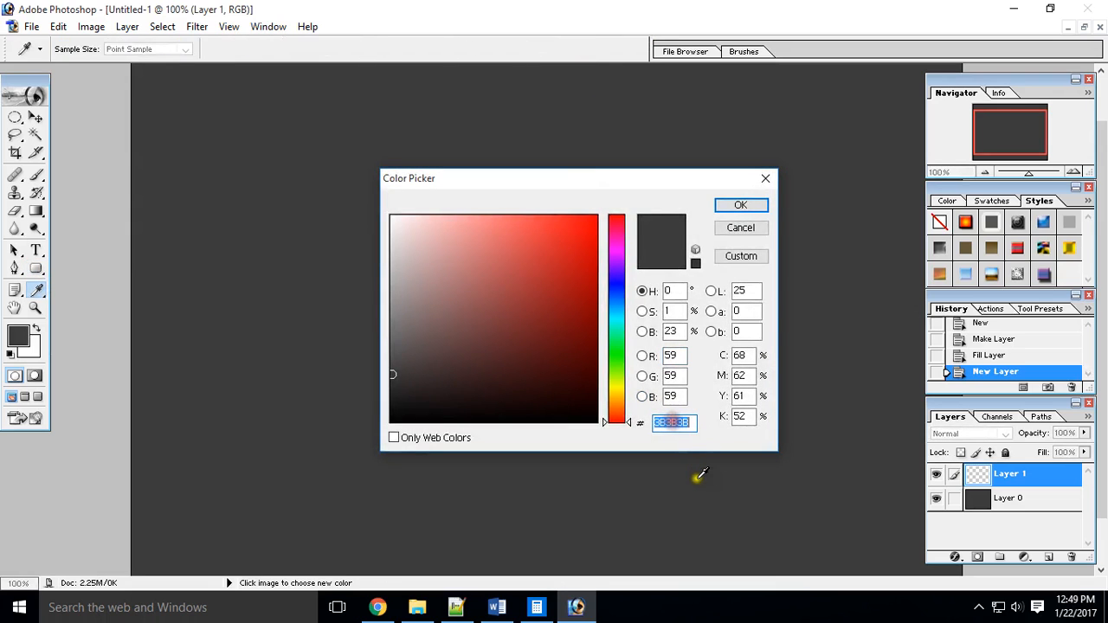
{"action": "type", "text": "b1"}
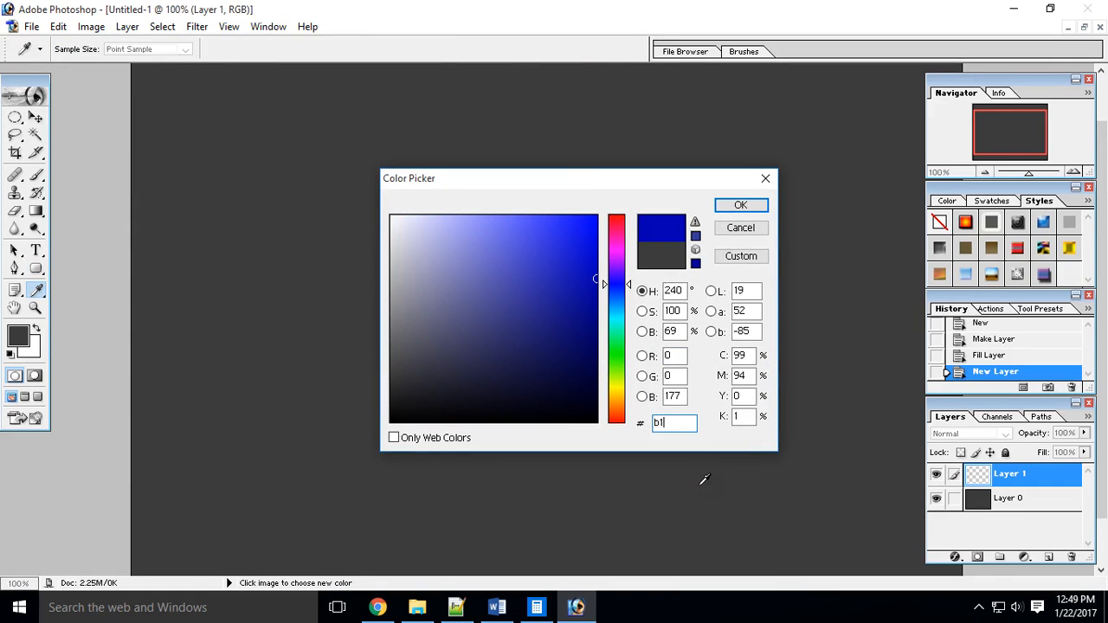
{"action": "type", "text": "0000"}
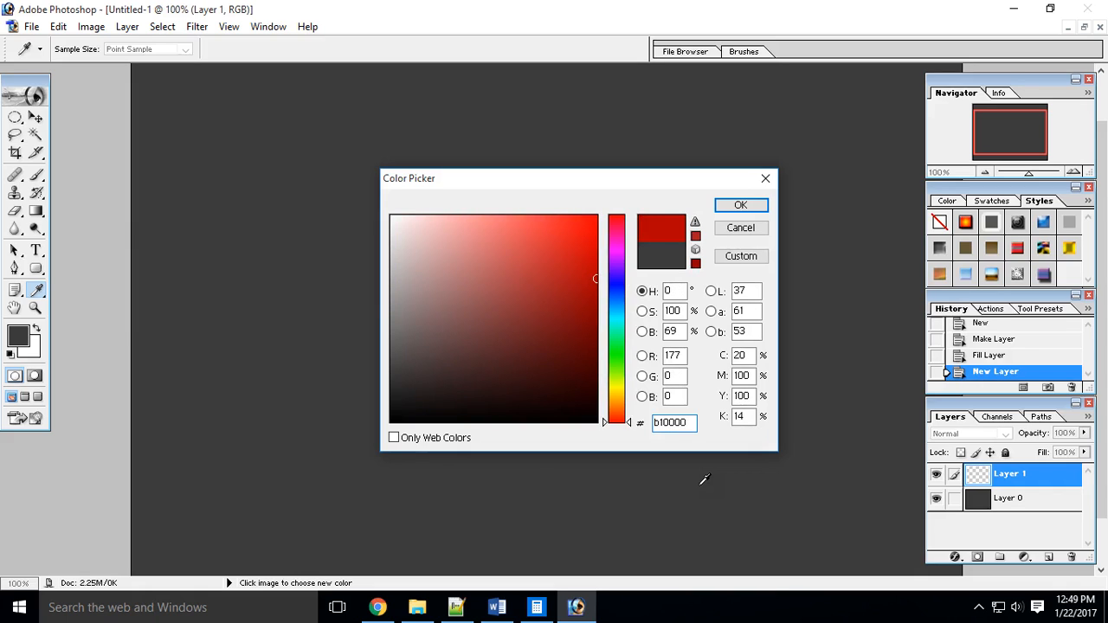
{"action": "left_click", "coordinate": [741, 205]}
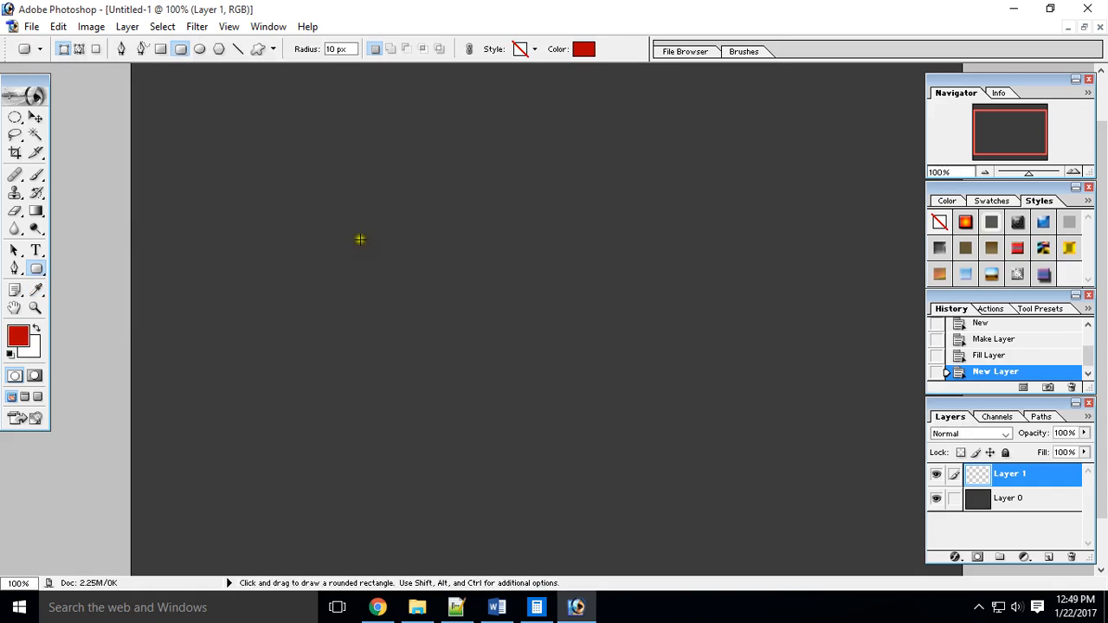
{"action": "left_click_drag", "start_coordinate": [297, 207], "coordinate": [488, 262]}
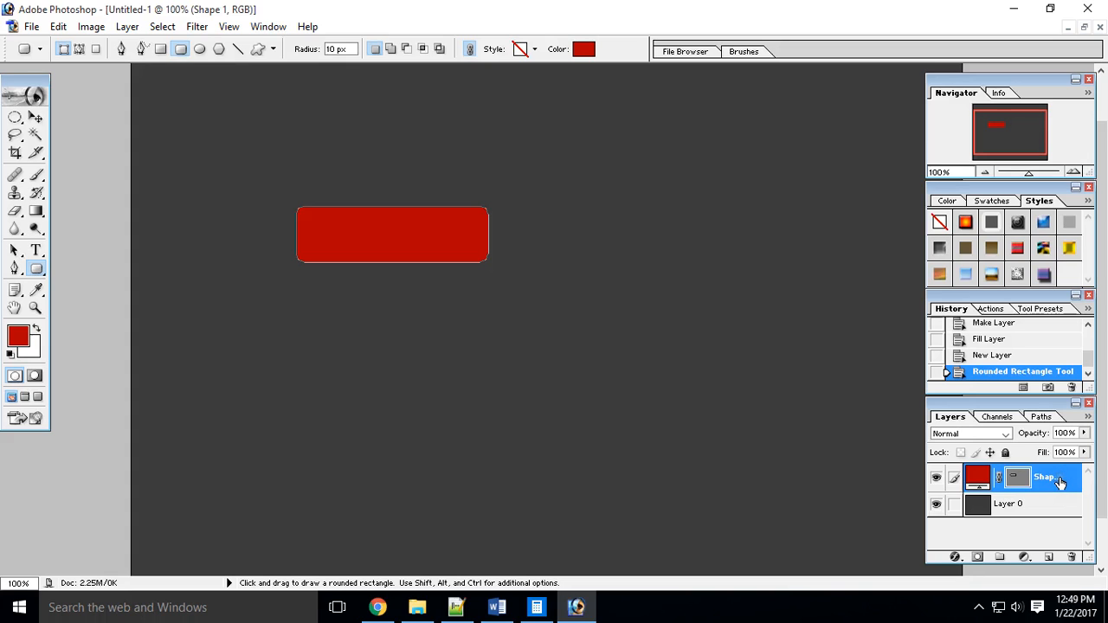
Rasterize the red rounded rectangle's shape layer
{"action": "double_click", "coordinate": [1059, 482]}
{"action": "right_click", "coordinate": [1063, 483]}
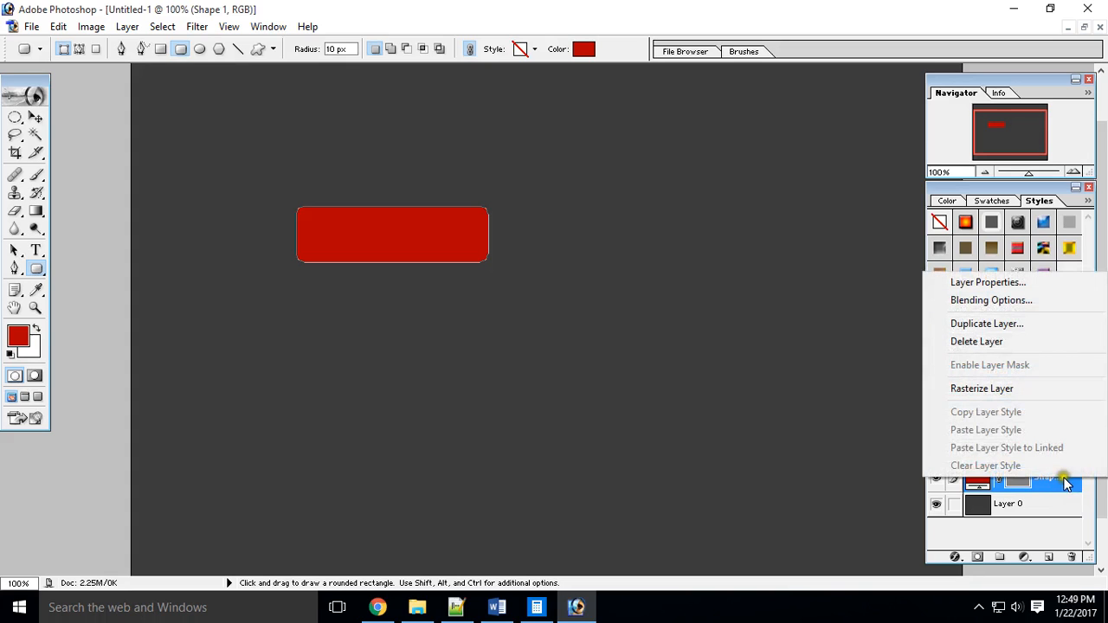
{"action": "left_click", "coordinate": [996, 388]}
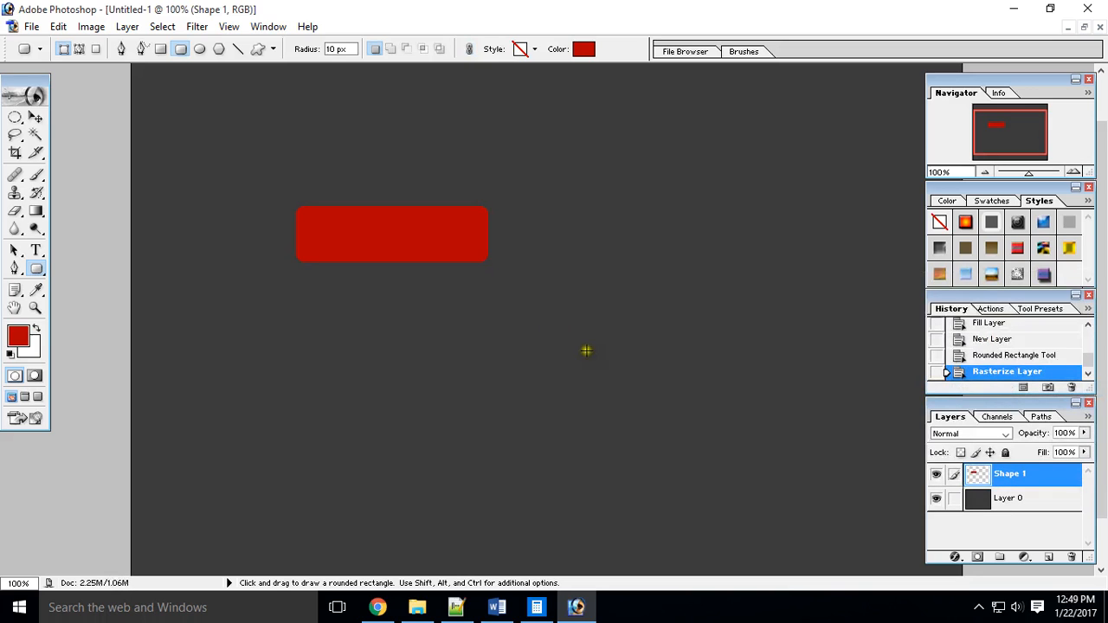
Add a Gradient Overlay to the red rounded rectangle with Overlay blend mode and 115% scale
{"action": "left_click", "coordinate": [957, 559]}
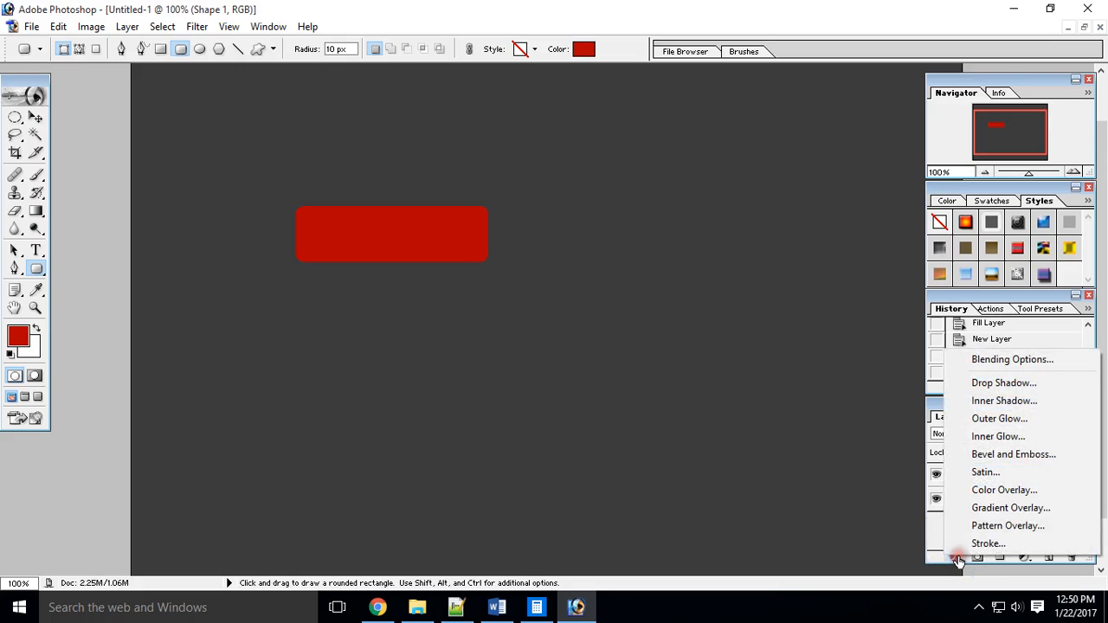
{"action": "left_click", "coordinate": [993, 508]}
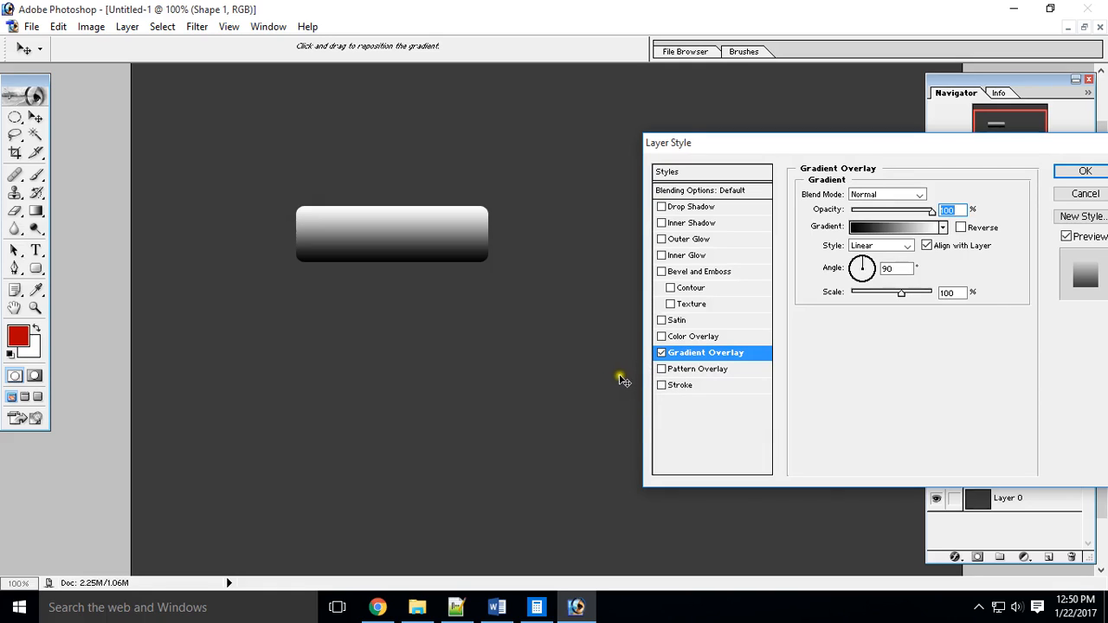
{"action": "left_click", "coordinate": [879, 195]}
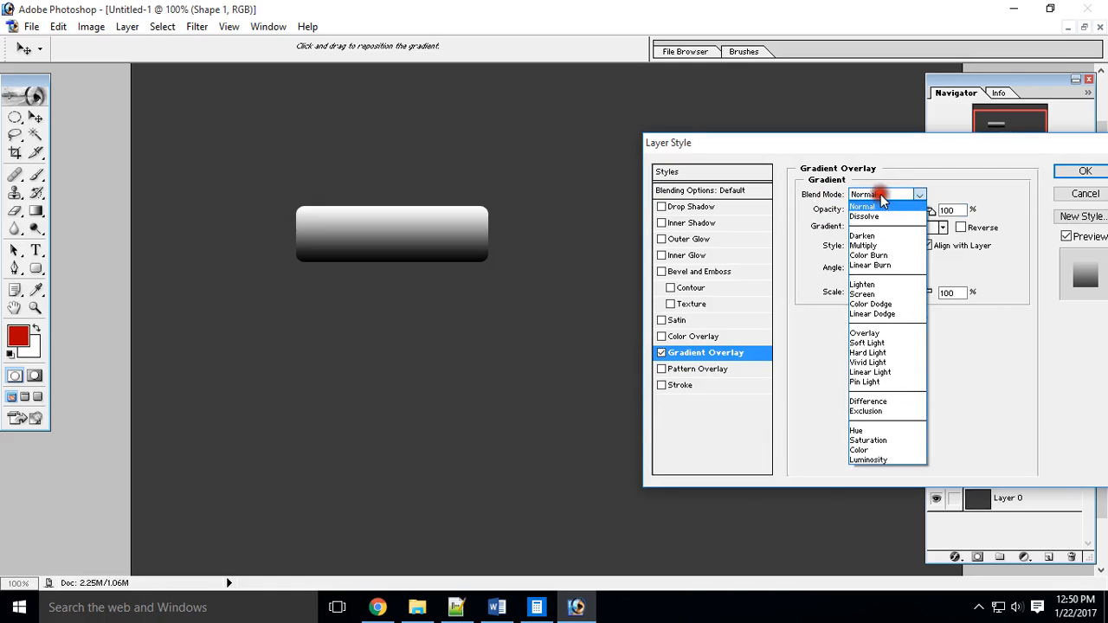
{"action": "left_click", "coordinate": [875, 334]}
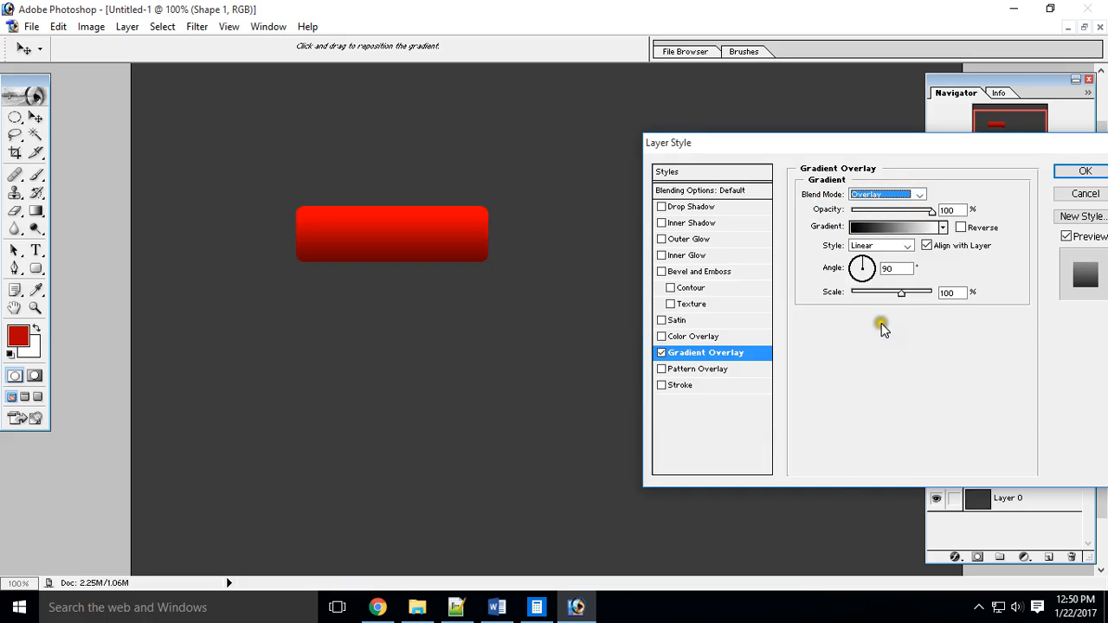
{"action": "mouse_move", "coordinate": [900, 291]}
{"action": "left_mouse_down"}
{"action": "mouse_move", "coordinate": [866, 292]}
{"action": "mouse_move", "coordinate": [914, 292]}
{"action": "left_mouse_up"}
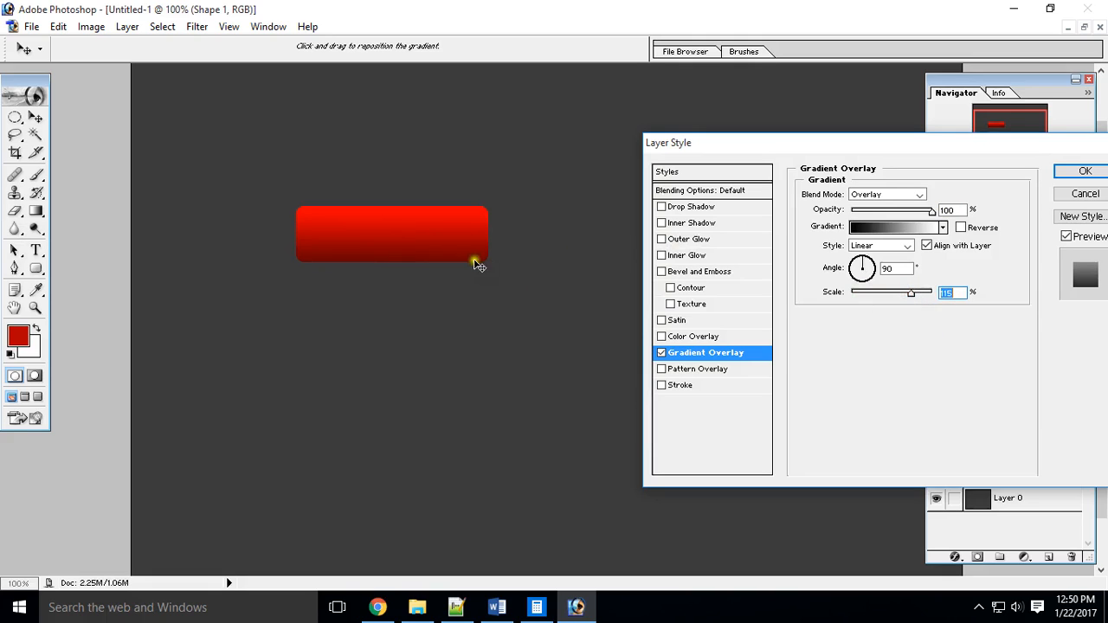
Add a Bevel and Emboss with depth 61%, size 4 px, soften 16 px and shadow opacity 29%
{"action": "left_click", "coordinate": [698, 272]}
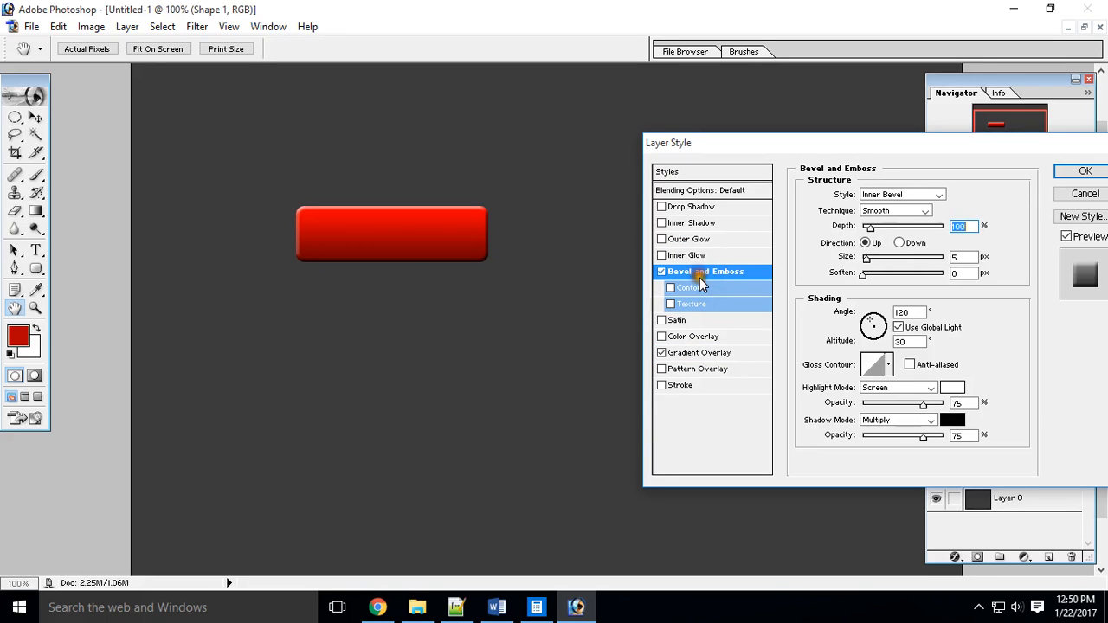
{"action": "left_click_drag", "start_coordinate": [868, 226], "coordinate": [986, 278]}
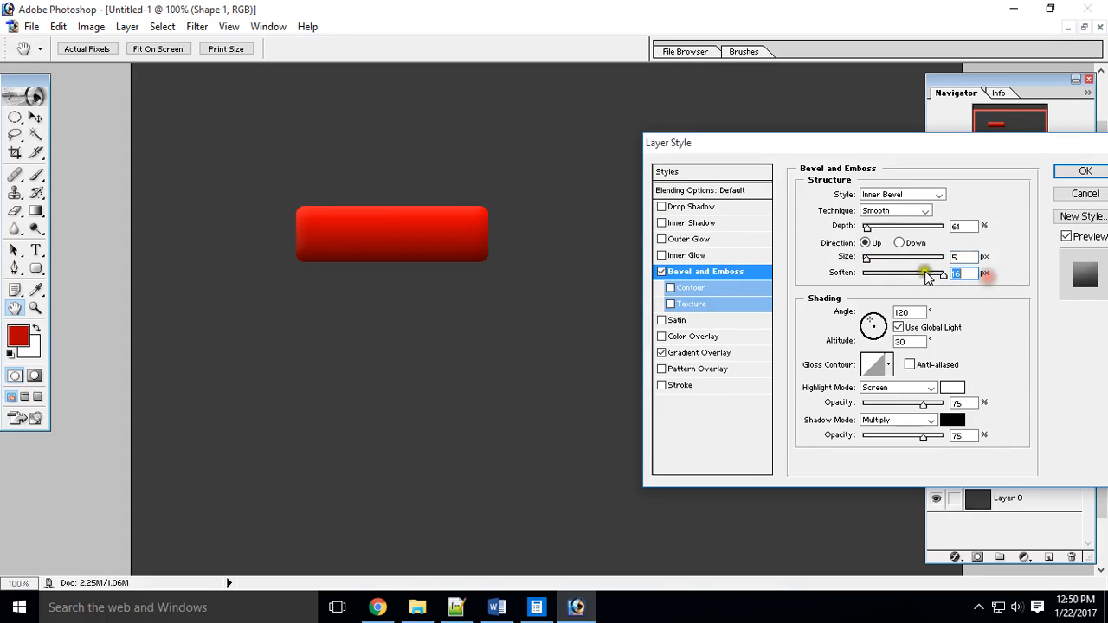
{"action": "left_click_drag", "start_coordinate": [864, 259], "coordinate": [866, 261]}
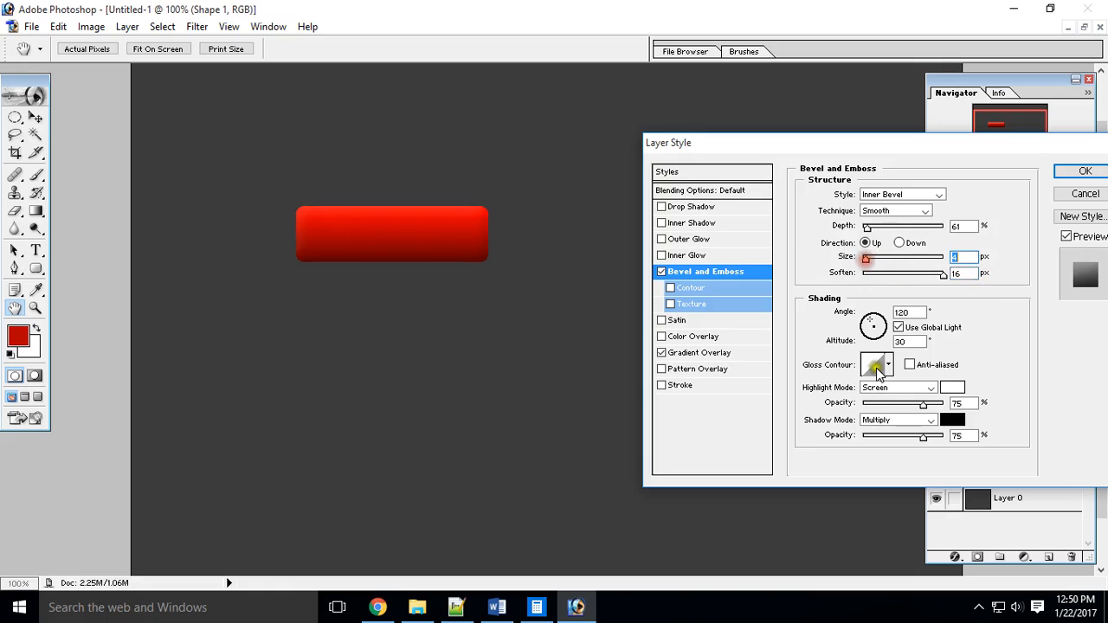
{"action": "left_click_drag", "start_coordinate": [907, 428], "coordinate": [886, 438]}
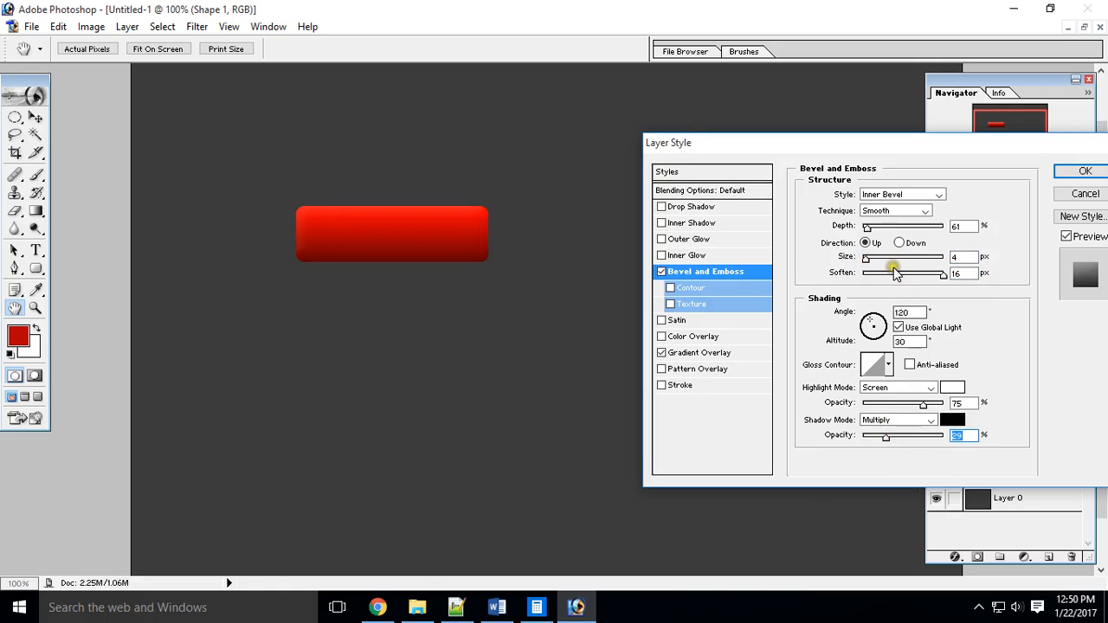
Add a 2 px white outside Stroke to the rounded rectangle and apply the layer styles
{"action": "left_click", "coordinate": [675, 386]}
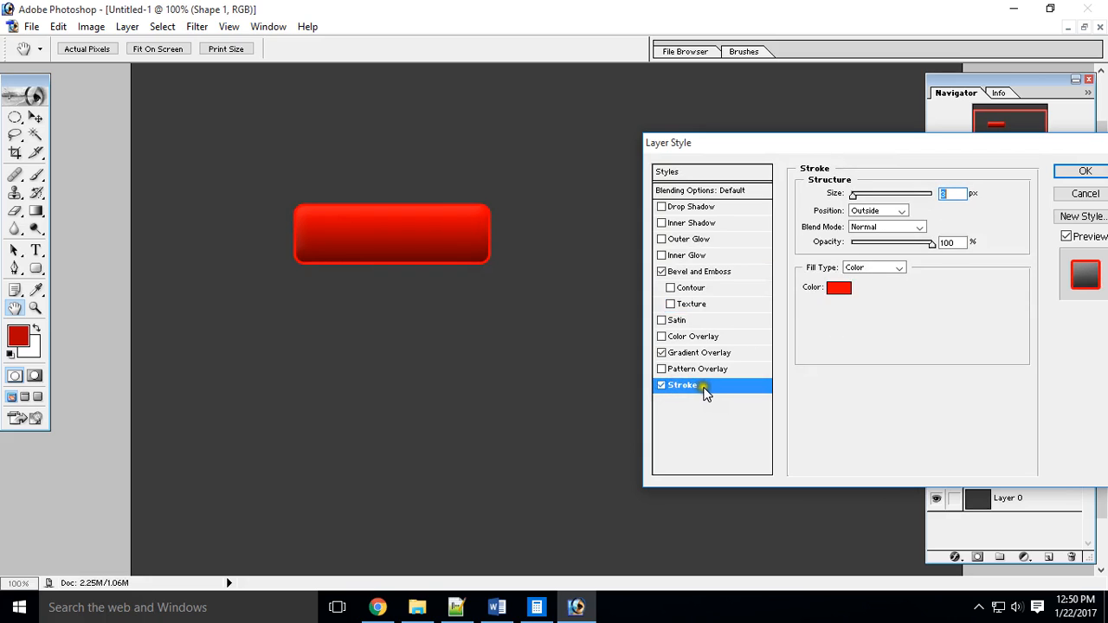
{"action": "type", "text": "2"}
{"action": "left_click", "coordinate": [838, 288]}
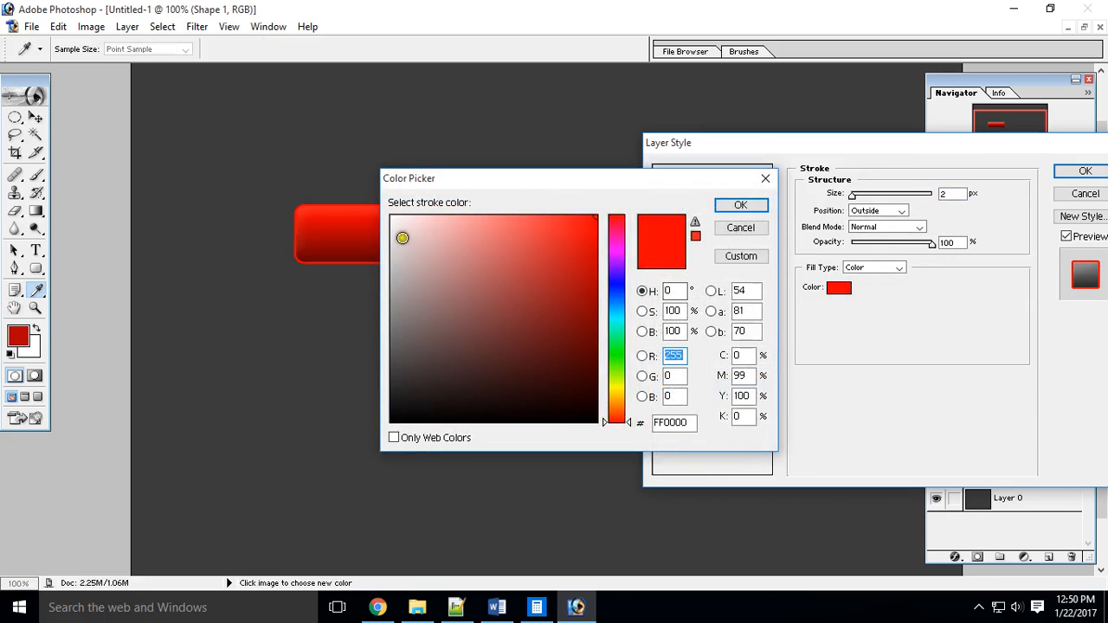
{"action": "left_click", "coordinate": [393, 216]}
{"action": "left_click", "coordinate": [729, 205]}
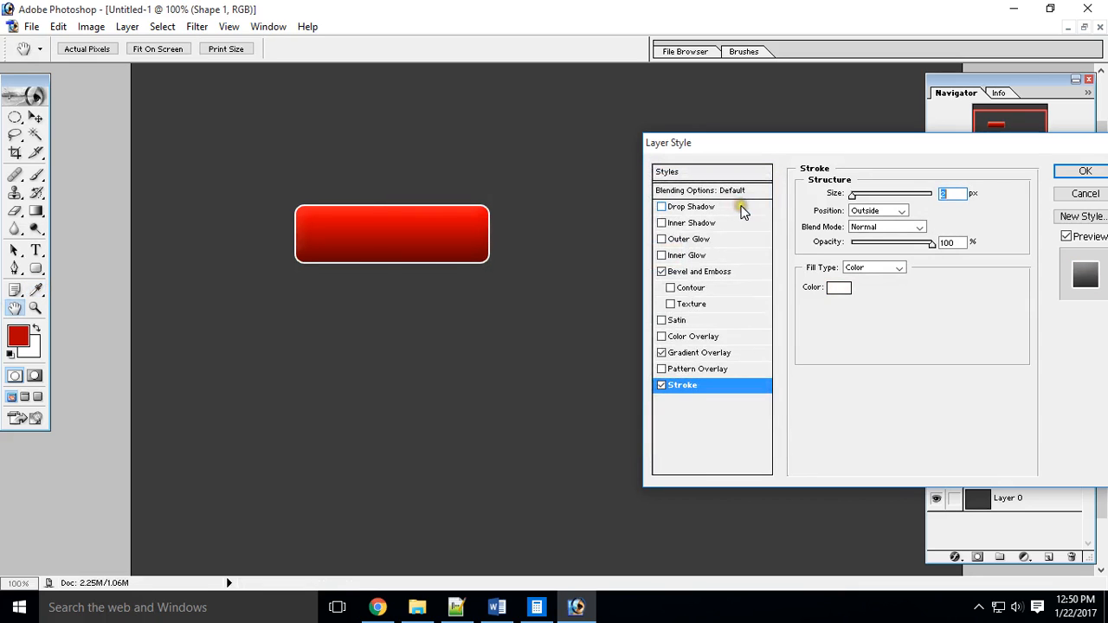
{"action": "left_click", "coordinate": [1087, 171]}
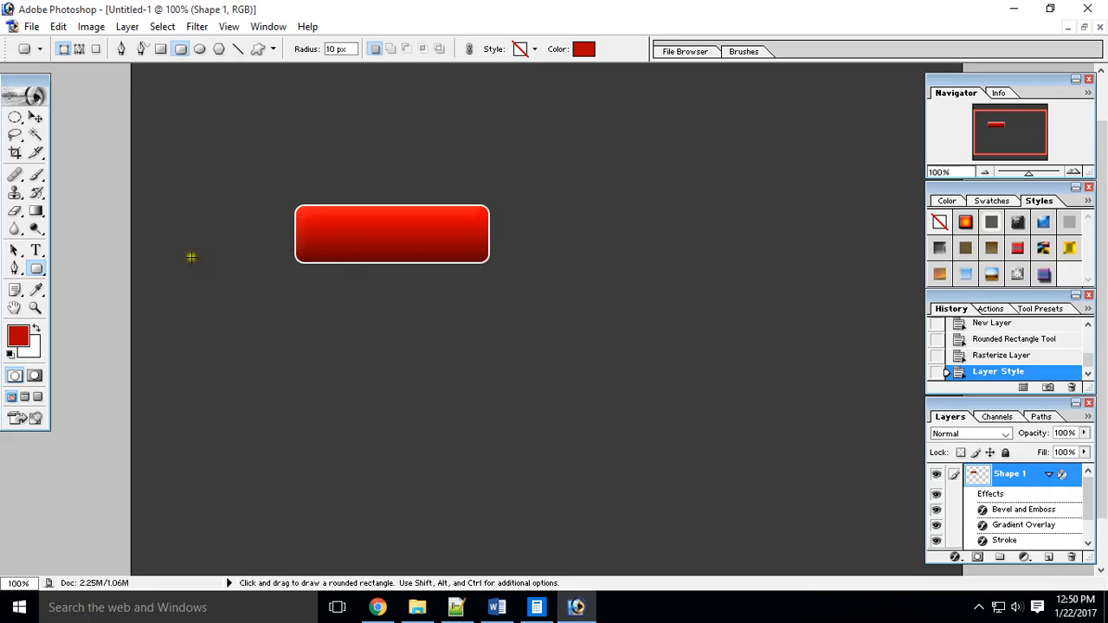
Add the text "Download" in 45.83 pt Myriad Roman on the red button
{"action": "left_click", "coordinate": [36, 251]}
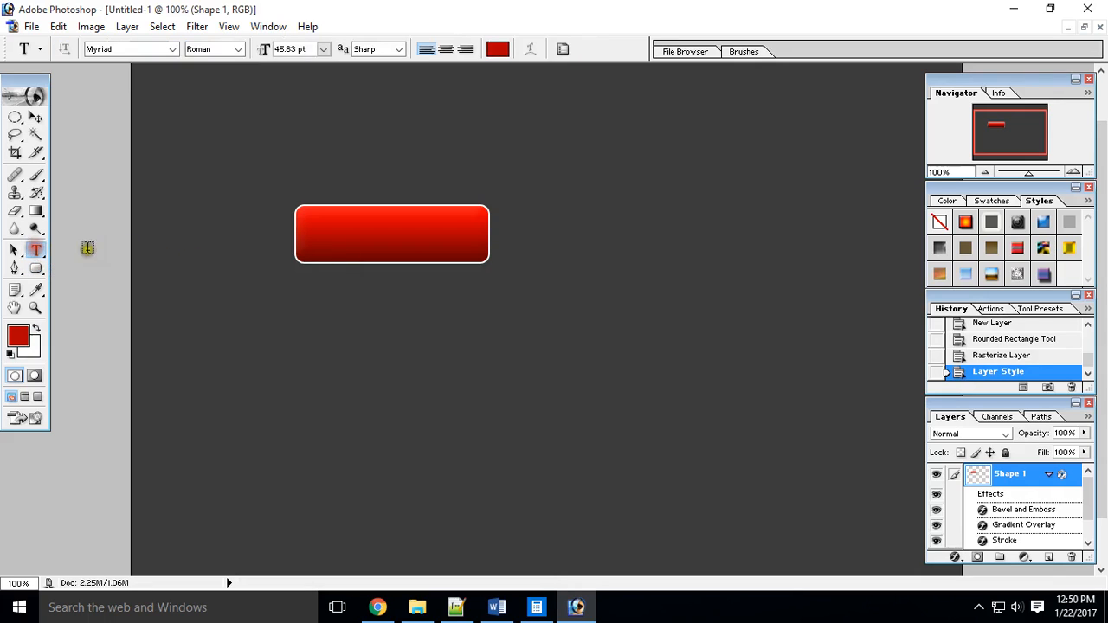
{"action": "left_click", "coordinate": [310, 236]}
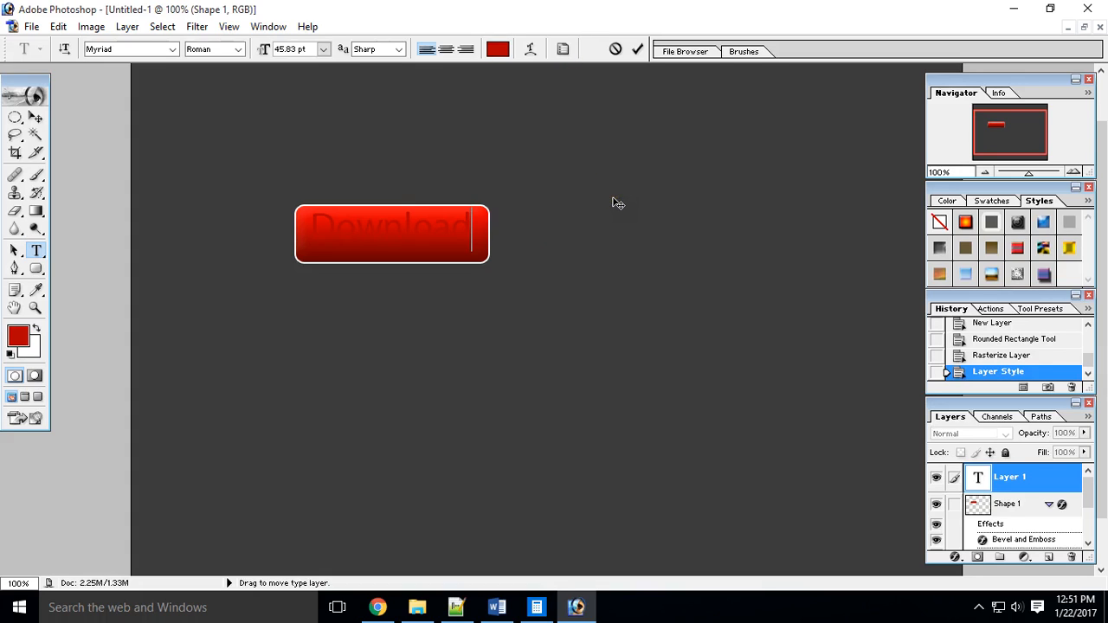
Set the color of the whole Download text to white ffffff and commit the text layer
{"action": "key", "text": "ctrl+a"}
{"action": "left_click", "coordinate": [609, 199]}
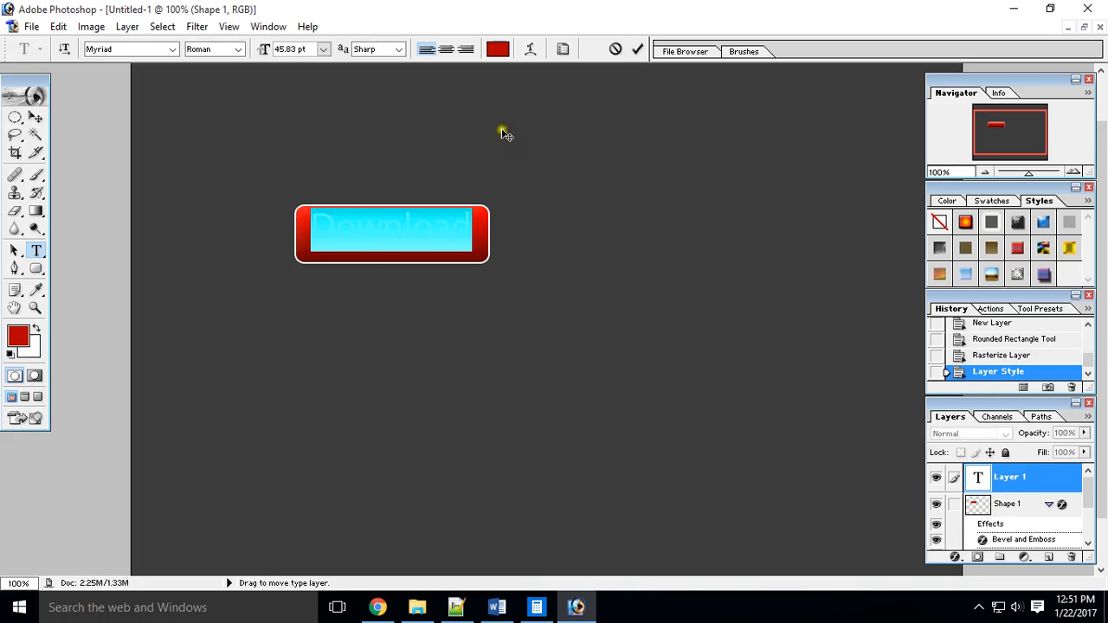
{"action": "left_click", "coordinate": [498, 50]}
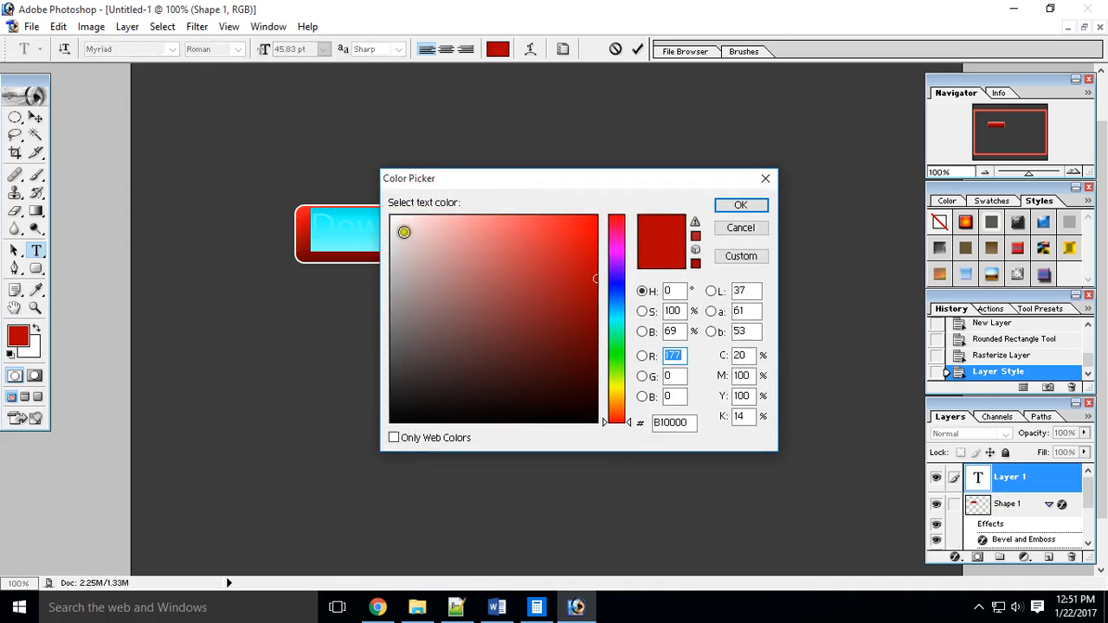
{"action": "left_click_drag", "start_coordinate": [403, 235], "coordinate": [388, 214]}
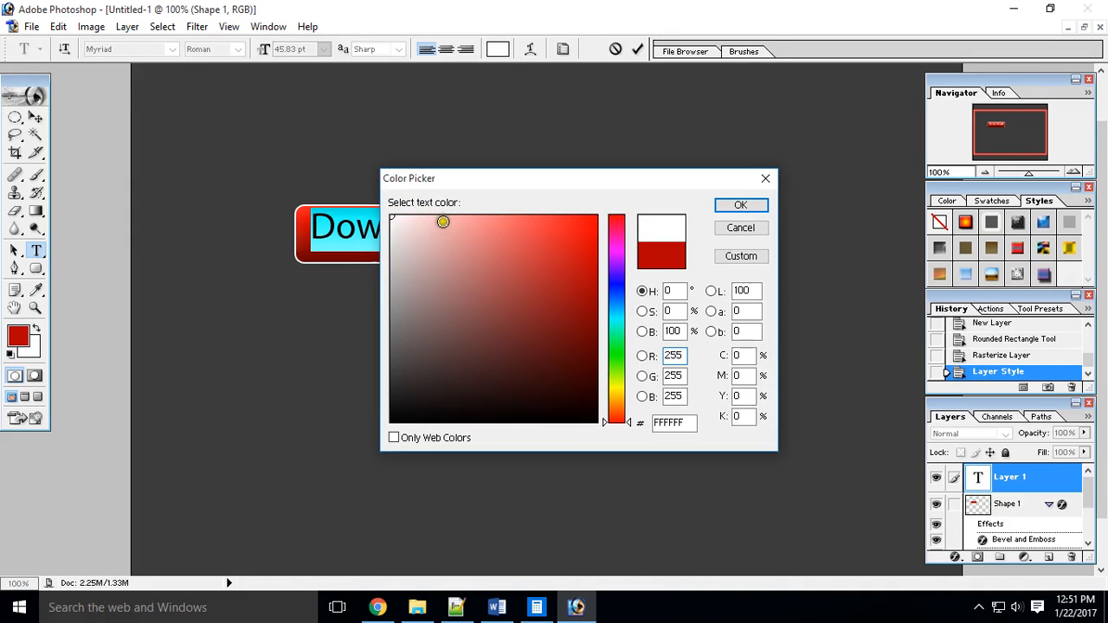
{"action": "left_click_drag", "start_coordinate": [558, 181], "coordinate": [617, 105]}
{"action": "left_click", "coordinate": [507, 186]}
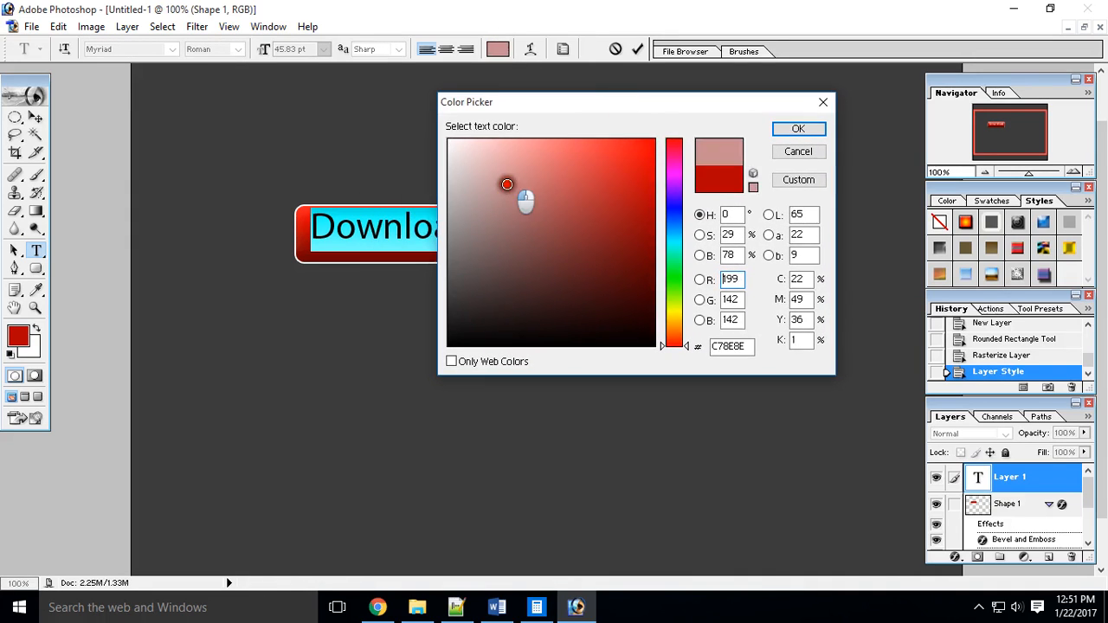
{"action": "left_click", "coordinate": [483, 147]}
{"action": "left_click", "coordinate": [543, 180]}
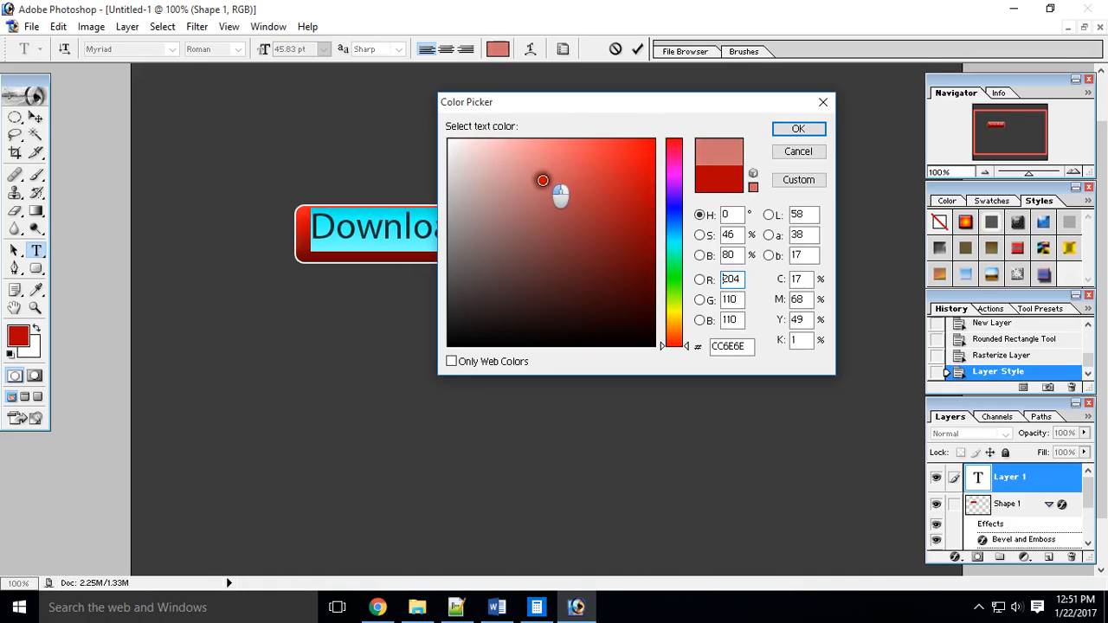
{"action": "double_click", "coordinate": [725, 346]}
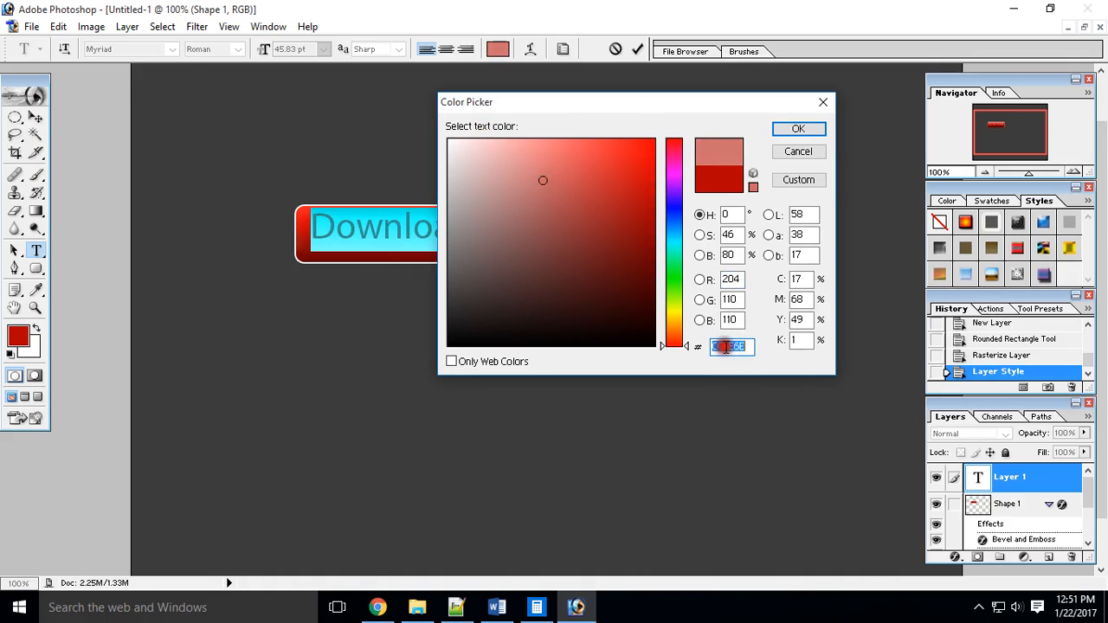
{"action": "type", "text": "ffffff"}
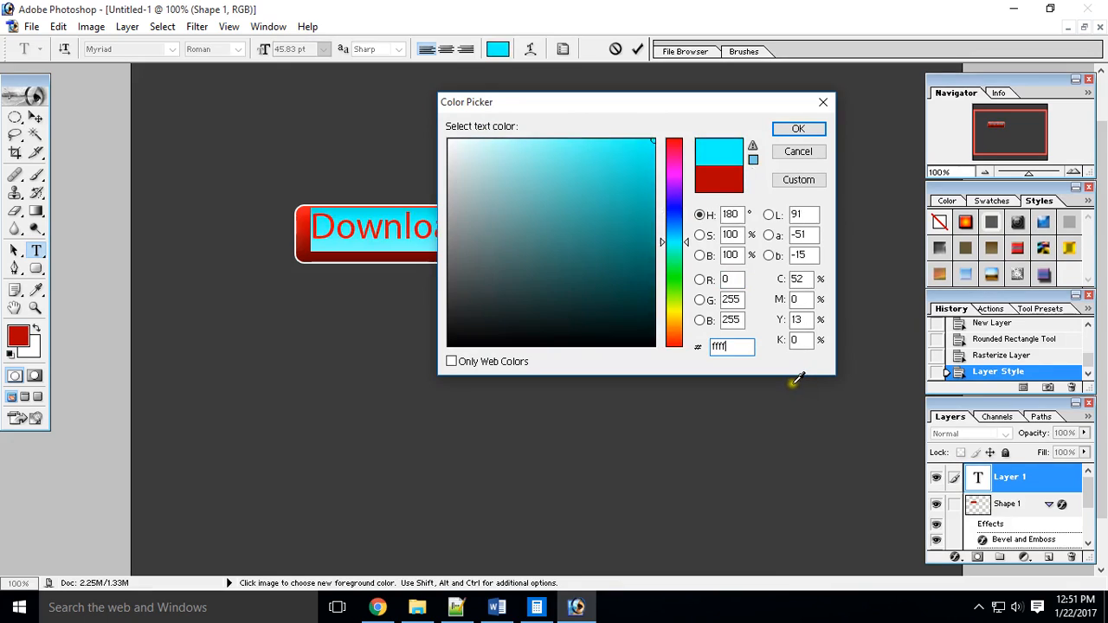
{"action": "left_click", "coordinate": [795, 128]}
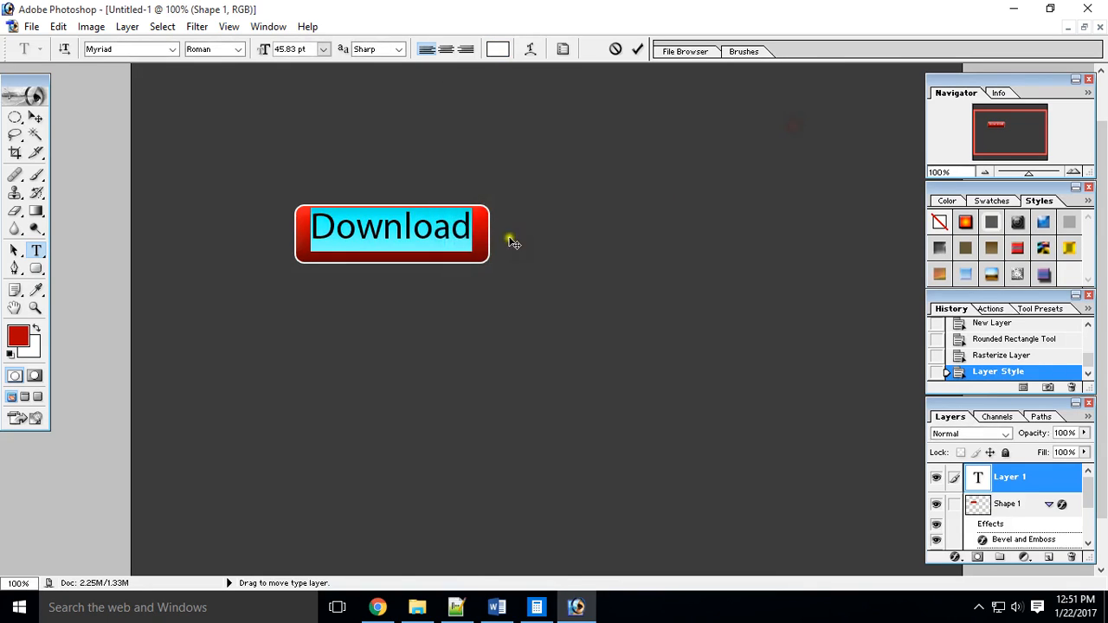
{"action": "left_click", "coordinate": [454, 247]}
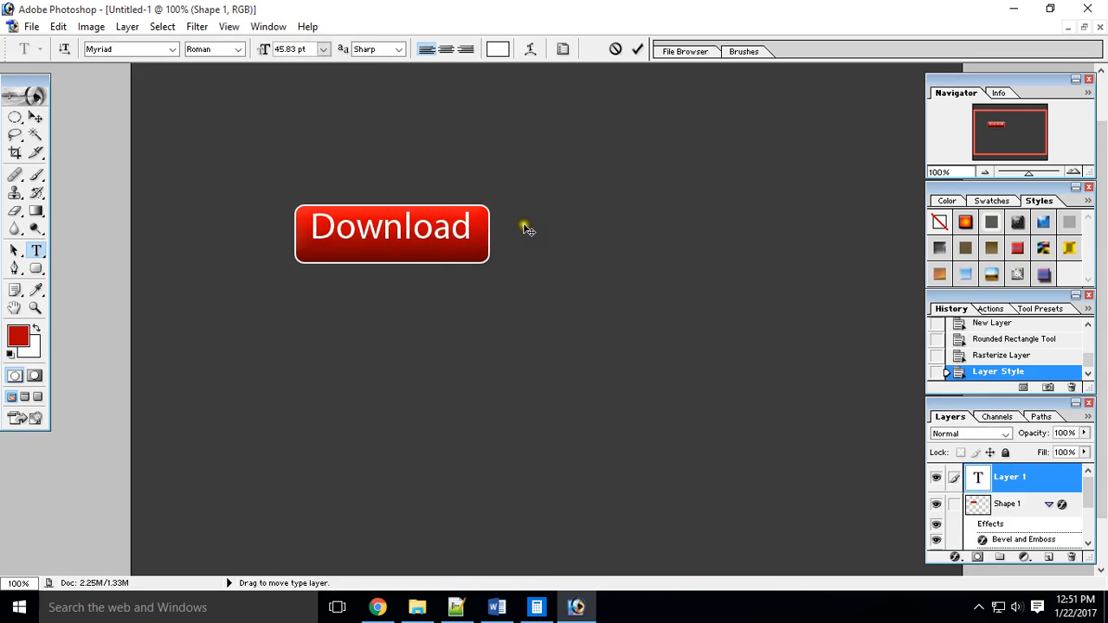
{"action": "left_click", "coordinate": [637, 49]}
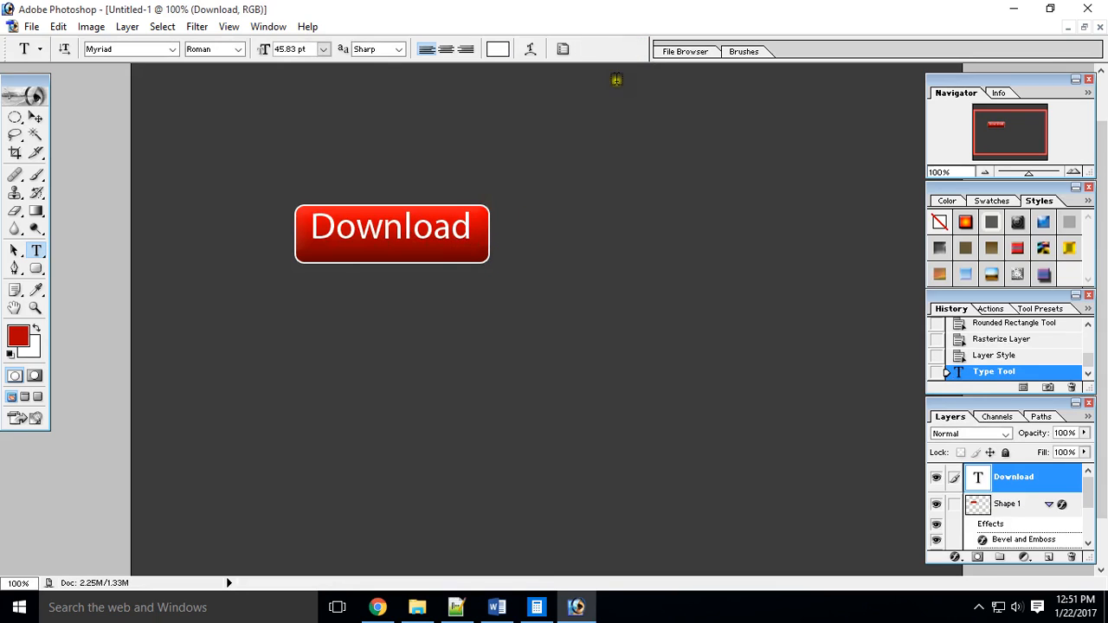
Scale the Download text to 83.9% and place it near the button's left edge, vertically centered
{"action": "left_click", "coordinate": [35, 117]}
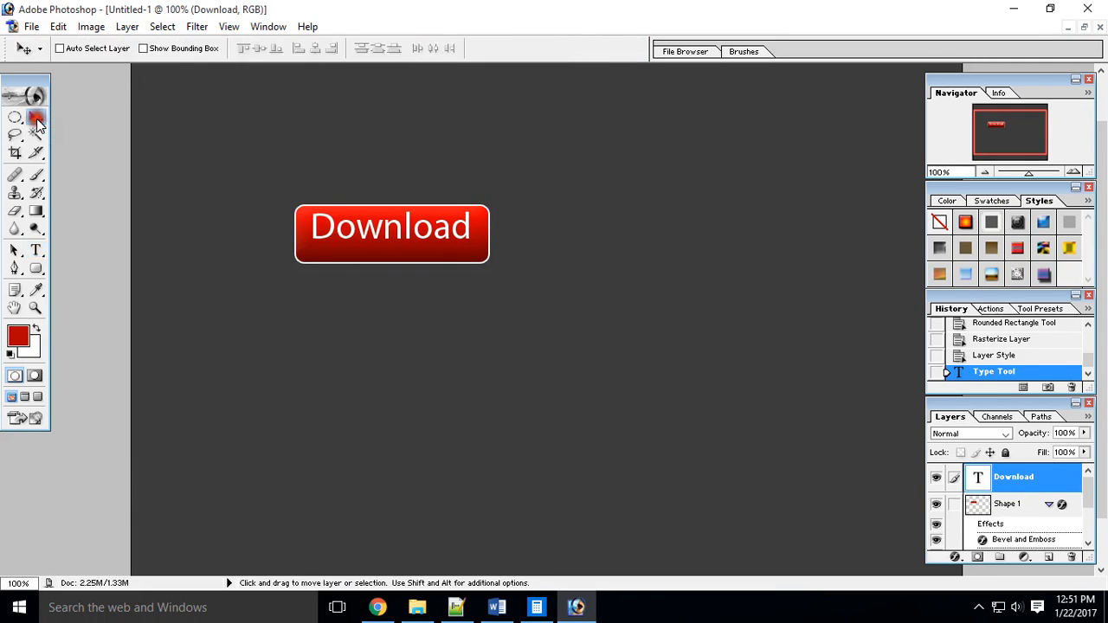
{"action": "mouse_move", "coordinate": [381, 272]}
{"action": "left_mouse_down"}
{"action": "mouse_move", "coordinate": [363, 248]}
{"action": "mouse_move", "coordinate": [387, 252]}
{"action": "left_mouse_up"}
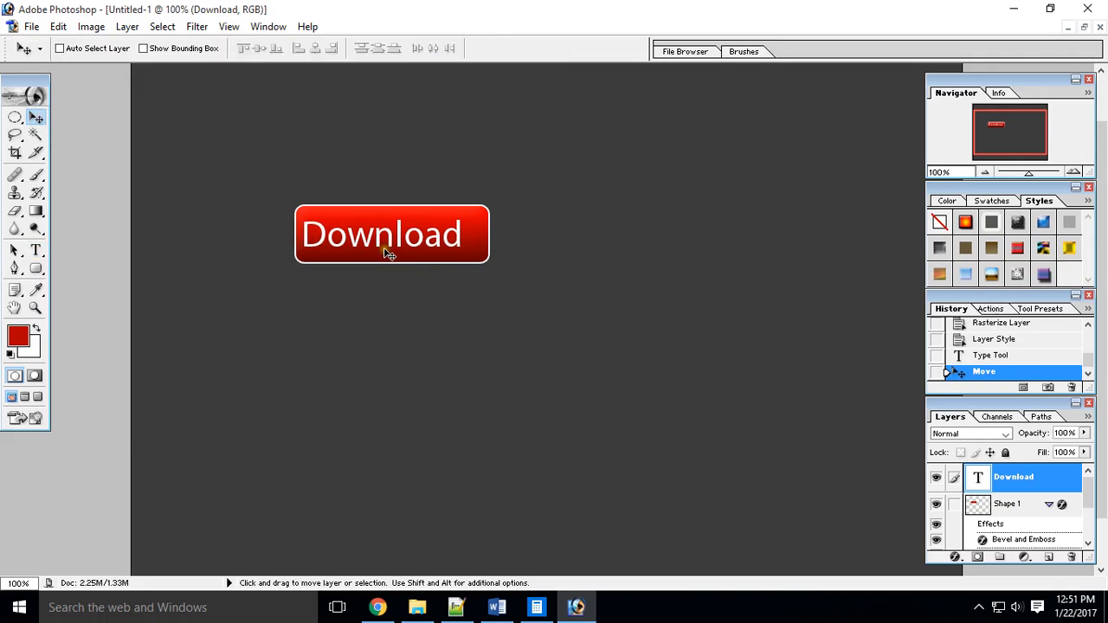
{"action": "key", "text": "ctrl+t"}
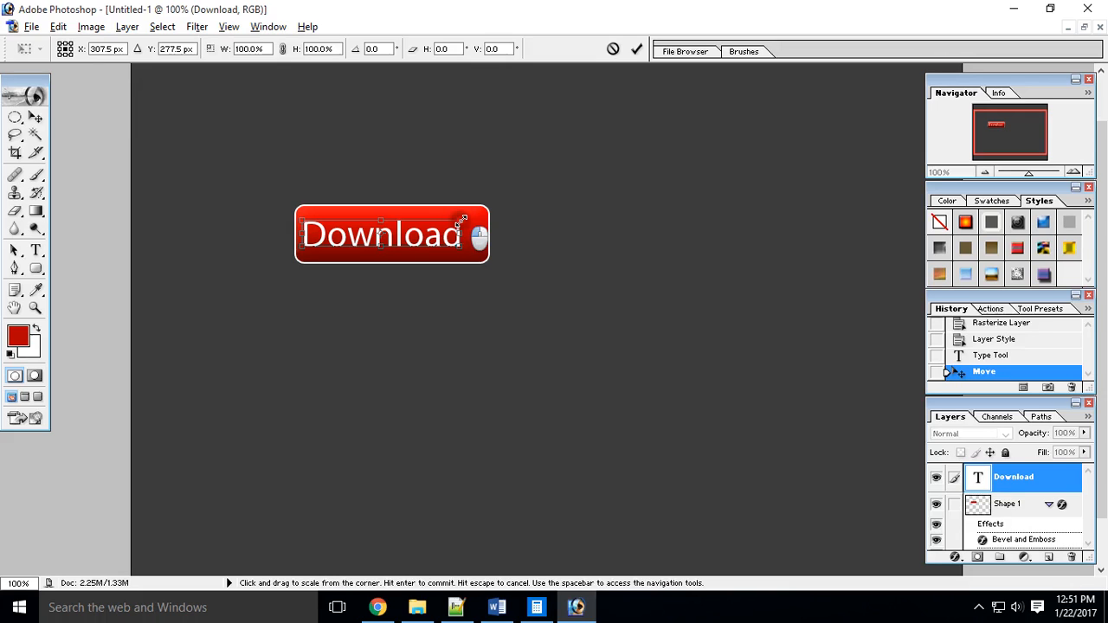
{"action": "left_click_drag", "start_coordinate": [461, 223], "coordinate": [449, 226]}
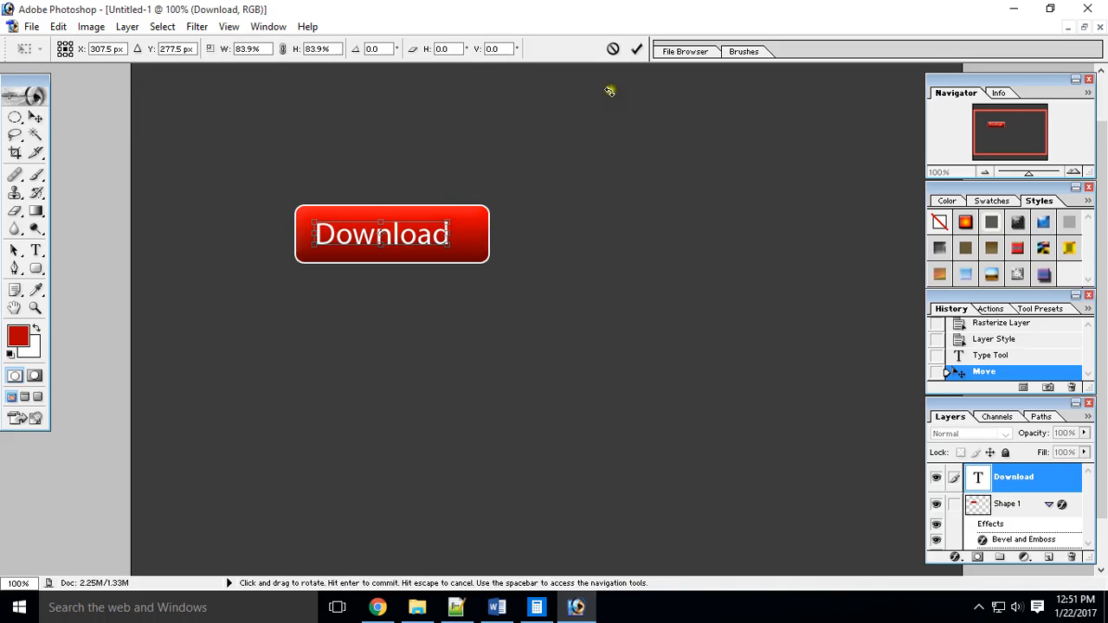
{"action": "left_click", "coordinate": [636, 49]}
{"action": "left_click_drag", "start_coordinate": [424, 244], "coordinate": [410, 244]}
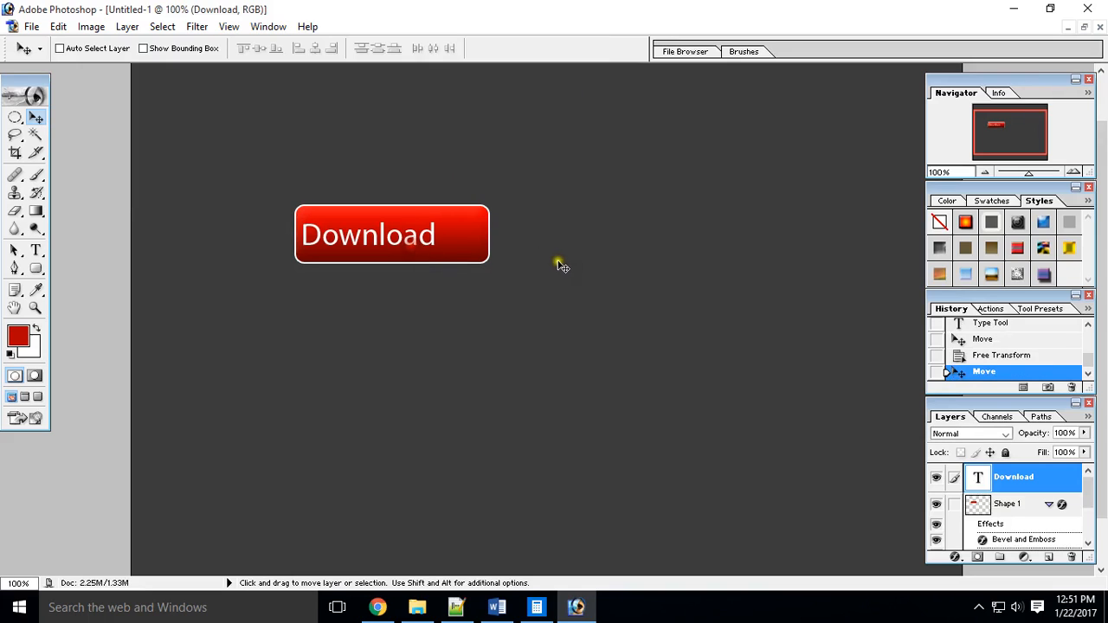
Choose the Custom Shape tool and replace its current shape library with the All set
{"action": "left_click", "coordinate": [38, 268]}
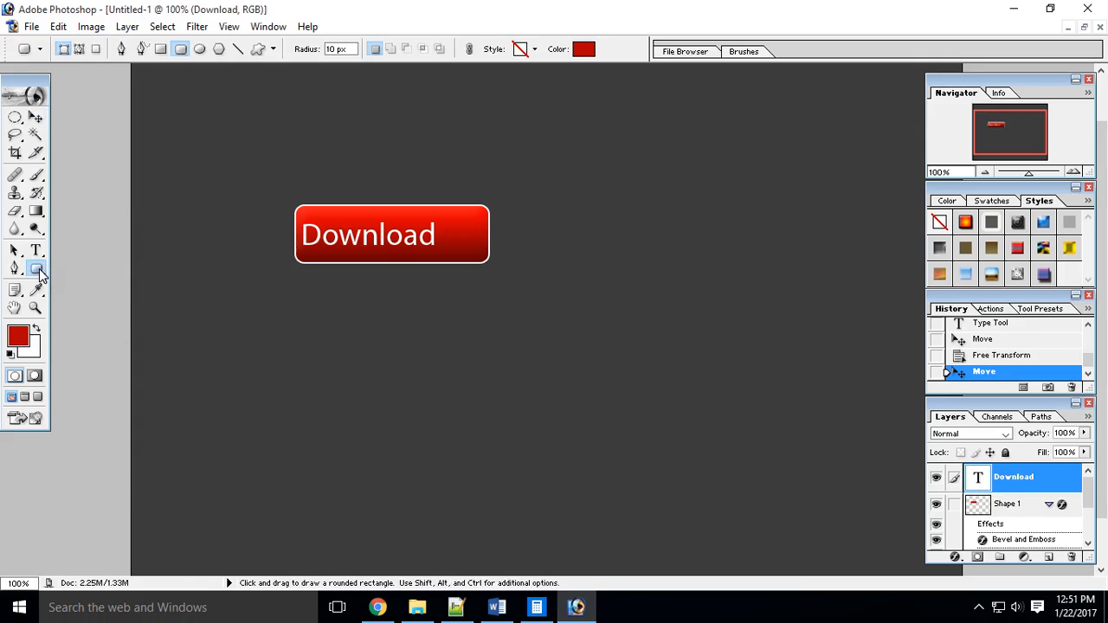
{"action": "left_click", "coordinate": [102, 345]}
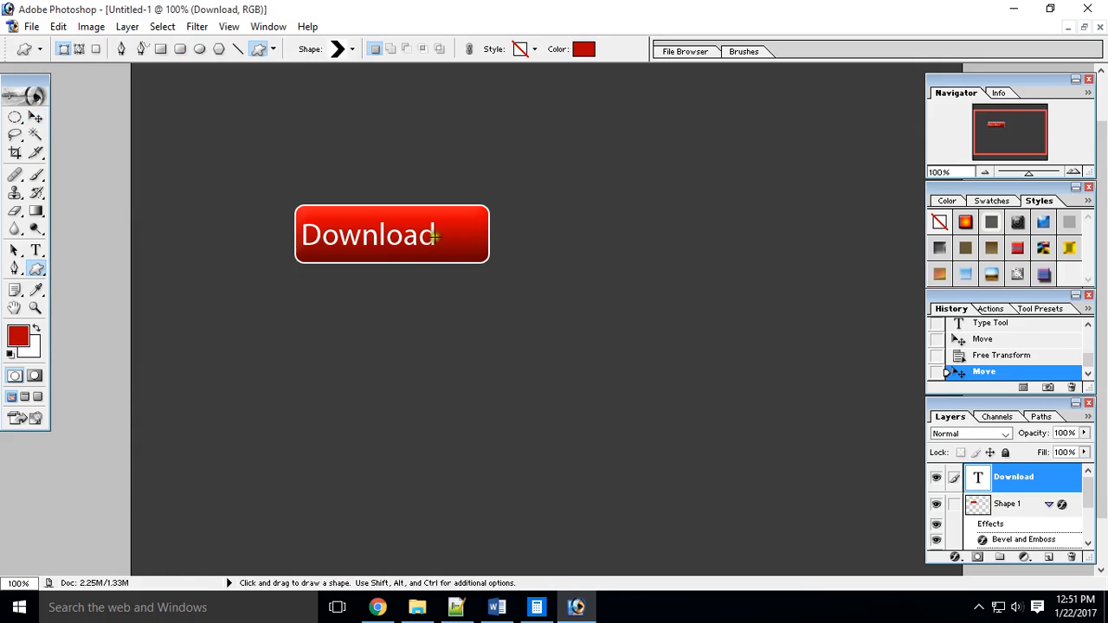
{"action": "key", "text": "shift"}
{"action": "left_click", "coordinate": [352, 50]}
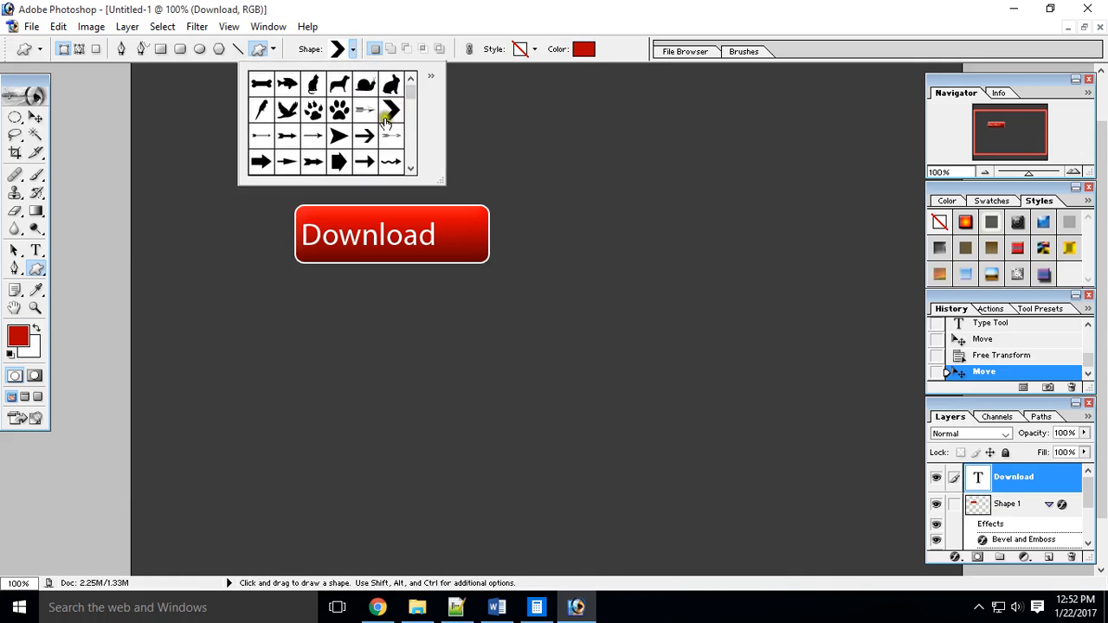
{"action": "mouse_move", "coordinate": [411, 92]}
{"action": "left_mouse_down"}
{"action": "mouse_move", "coordinate": [412, 133]}
{"action": "mouse_move", "coordinate": [414, 82]}
{"action": "left_mouse_up"}
{"action": "left_click", "coordinate": [431, 77]}
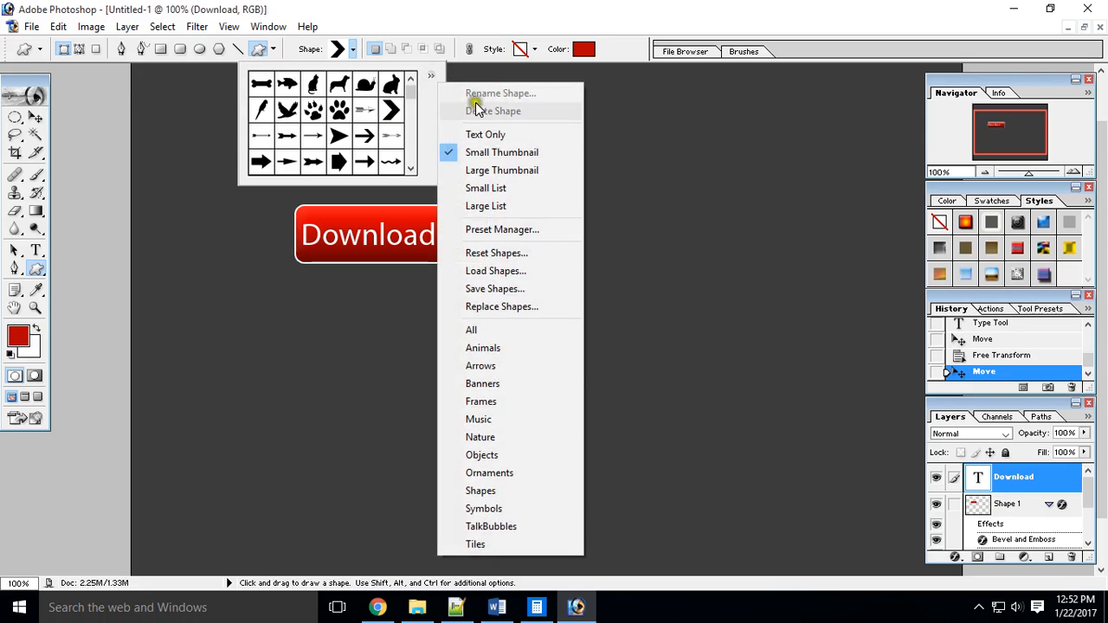
{"action": "left_click", "coordinate": [495, 330]}
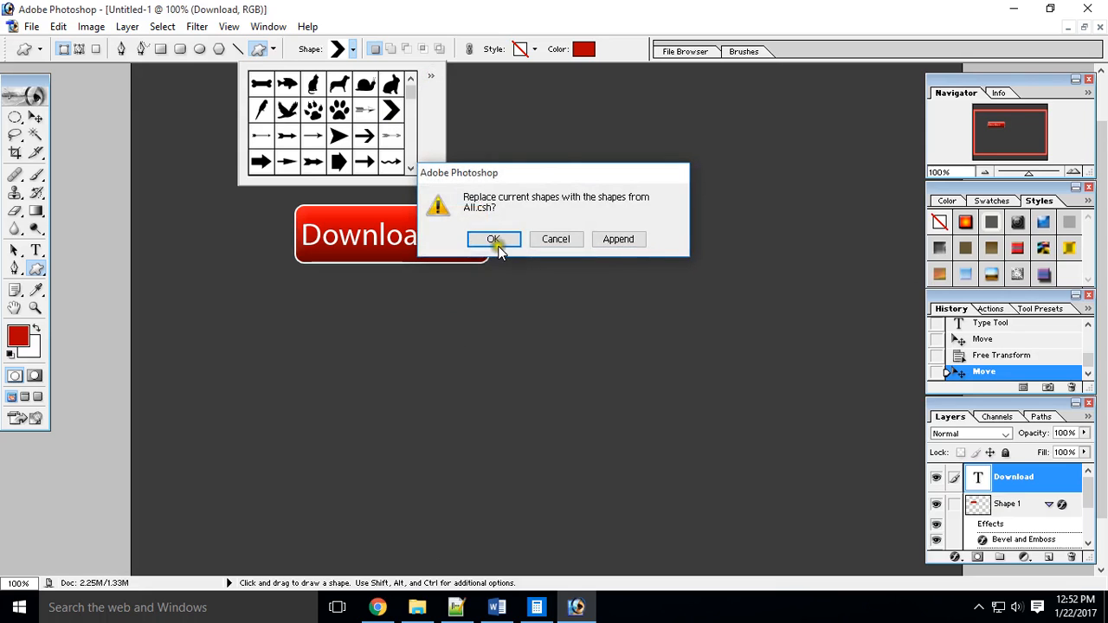
{"action": "left_click", "coordinate": [494, 239]}
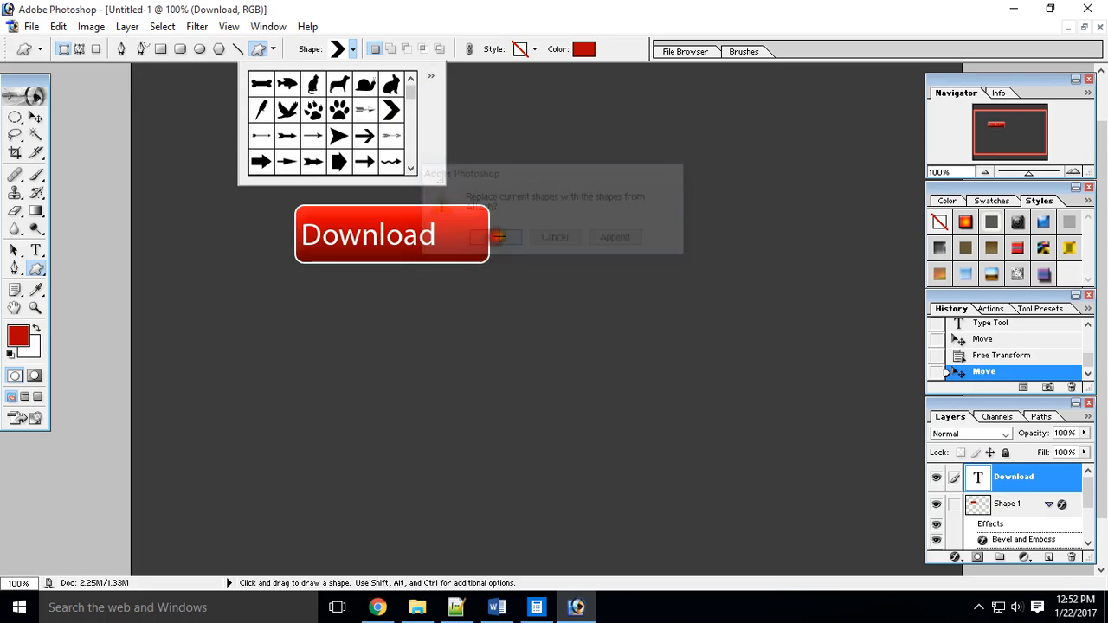
Draw a small, proportional chevron arrow custom shape on the button just after the Download text
{"action": "left_click", "coordinate": [391, 110]}
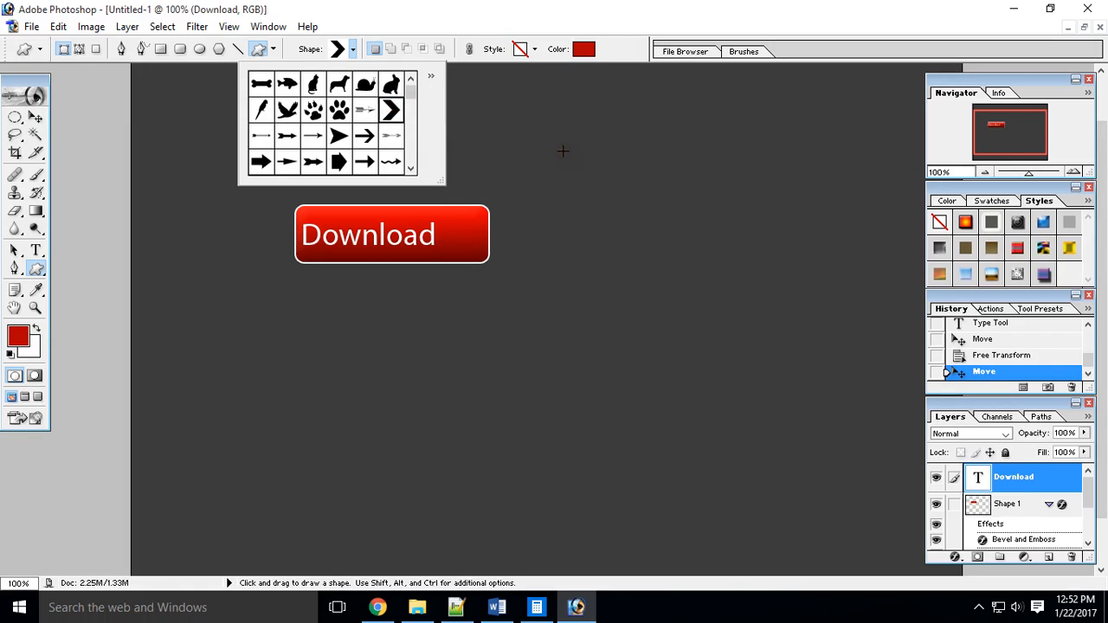
{"action": "key", "text": "shift"}
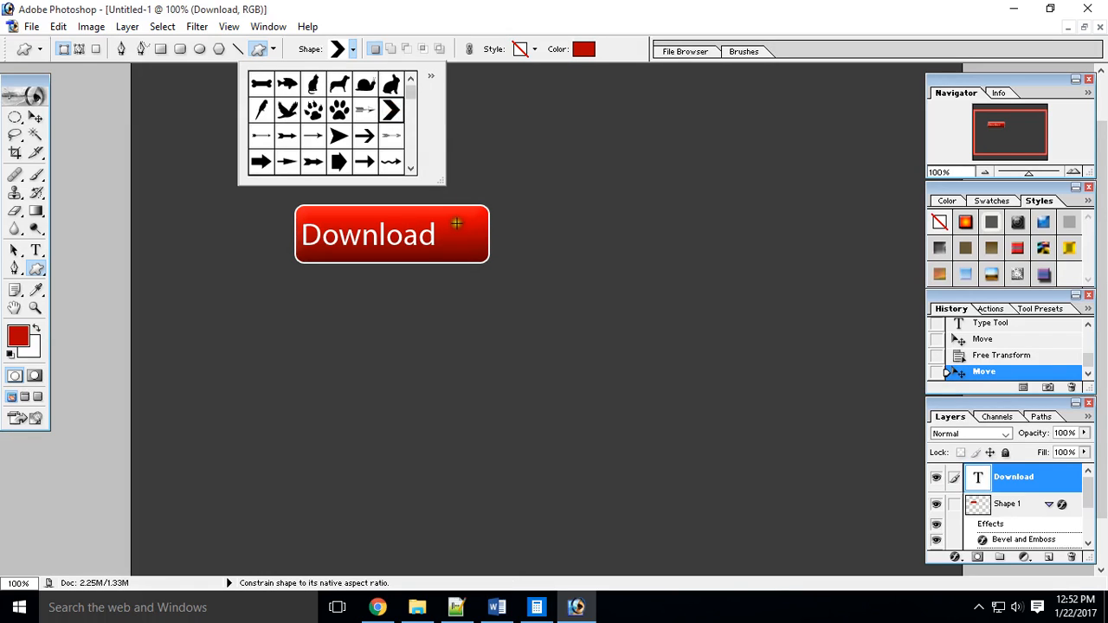
{"action": "left_click", "coordinate": [456, 223]}
{"action": "left_click_drag", "start_coordinate": [456, 223], "coordinate": [481, 243]}
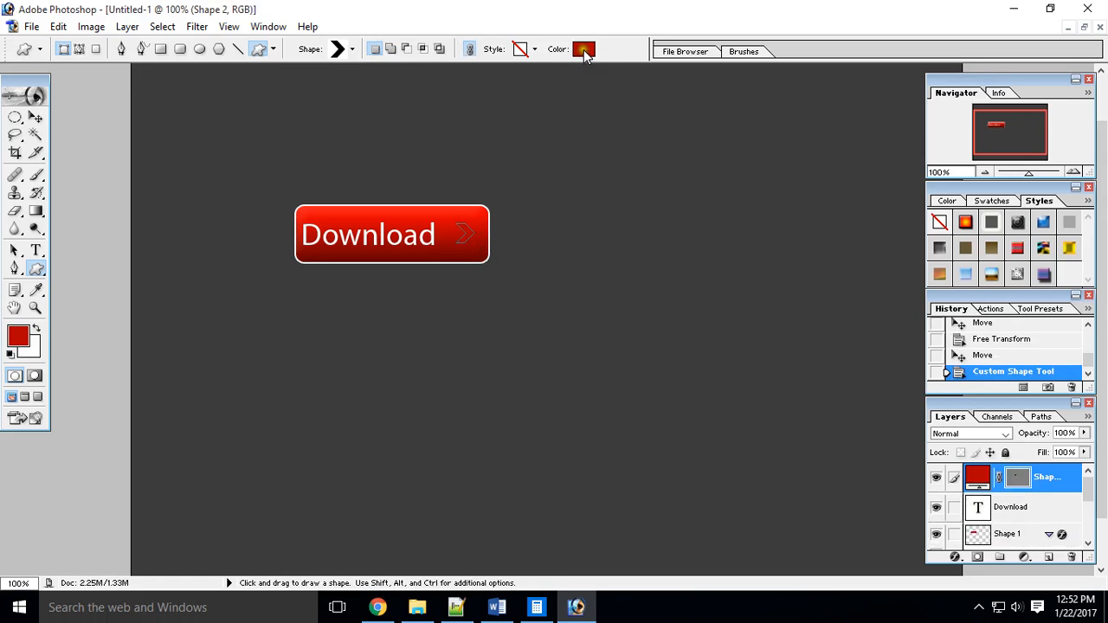
Set the chevron shape's fill color to white FFFFFF
{"action": "left_click", "coordinate": [584, 50]}
{"action": "left_click_drag", "start_coordinate": [465, 163], "coordinate": [426, 115]}
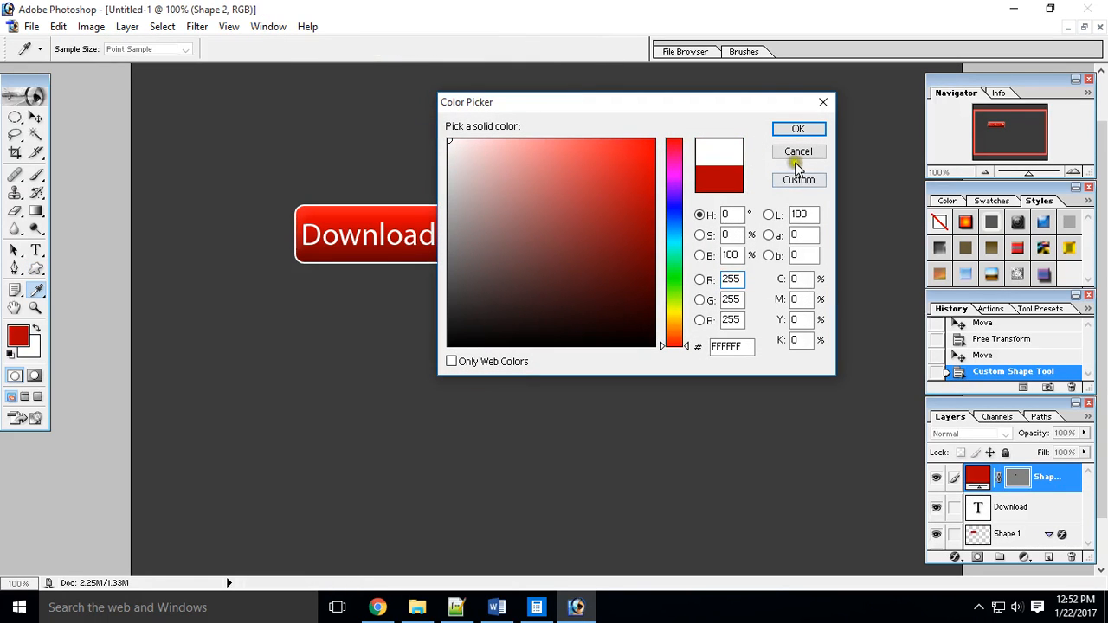
{"action": "left_click", "coordinate": [795, 129]}
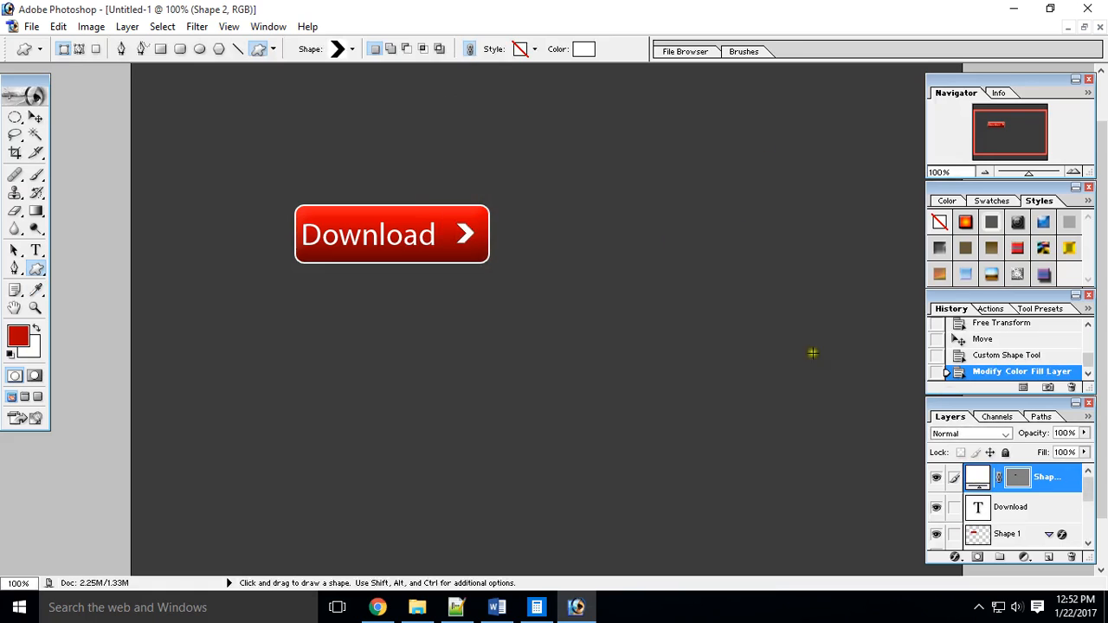
Rasterize the chevron's shape layer and rotate the chevron 90° clockwise so it points down
{"action": "right_click", "coordinate": [1058, 478]}
{"action": "left_click", "coordinate": [983, 390]}
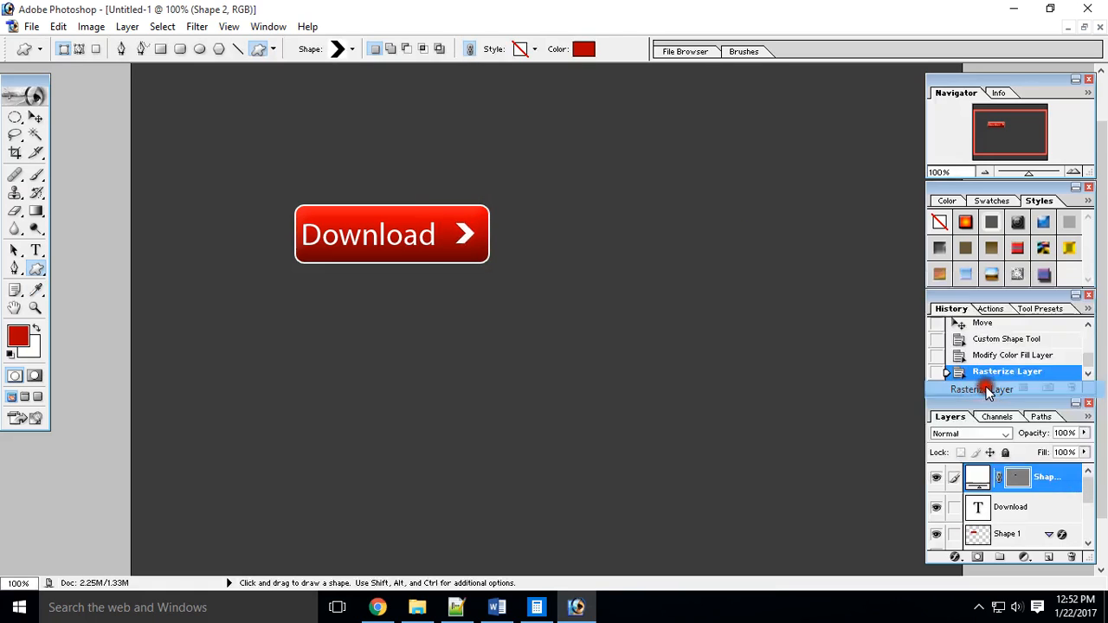
{"action": "left_click", "coordinate": [35, 117]}
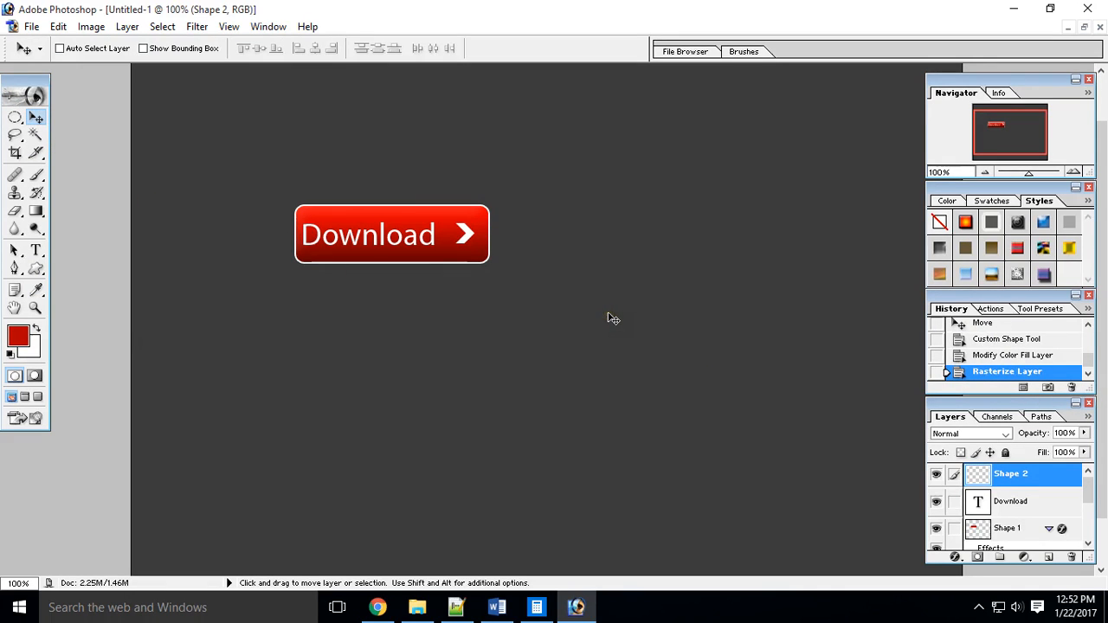
{"action": "key", "text": "ctrl+t"}
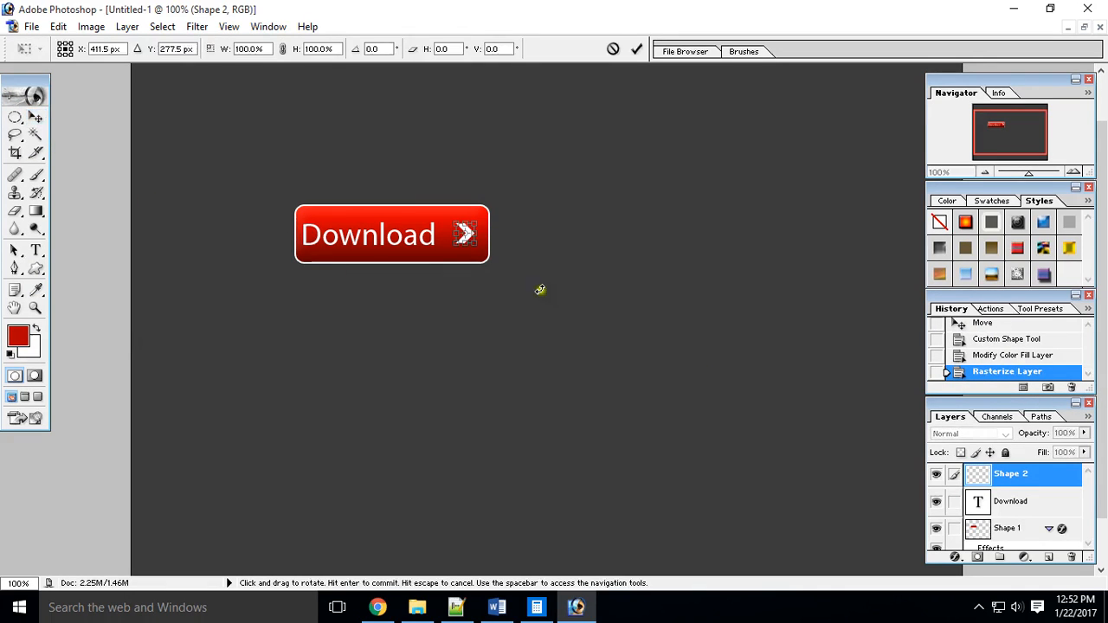
{"action": "right_click", "coordinate": [465, 233]}
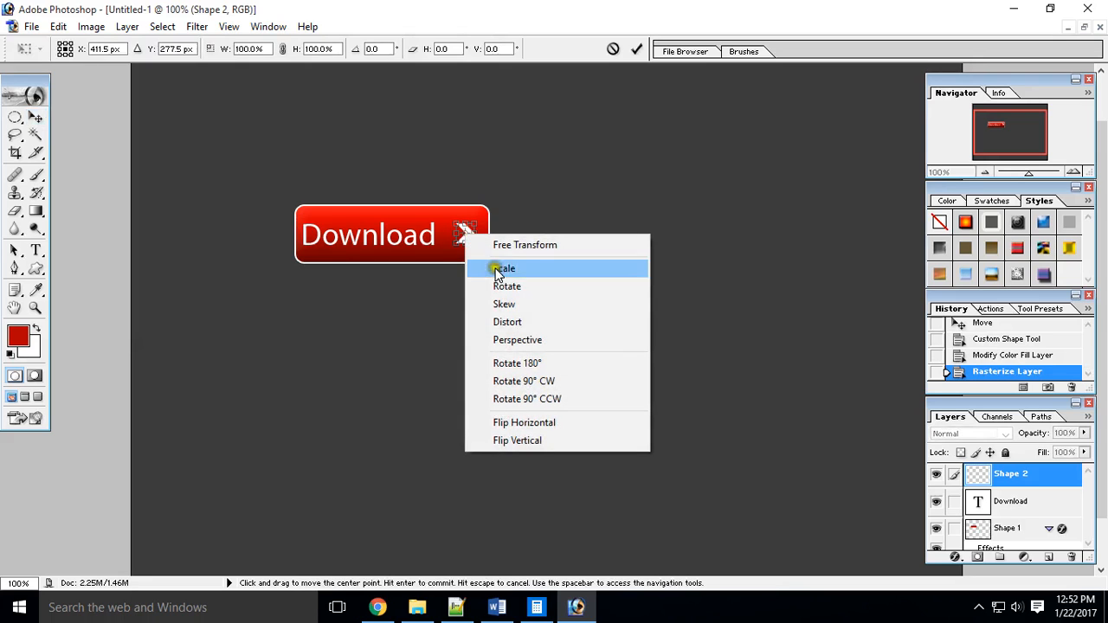
{"action": "left_click", "coordinate": [535, 381]}
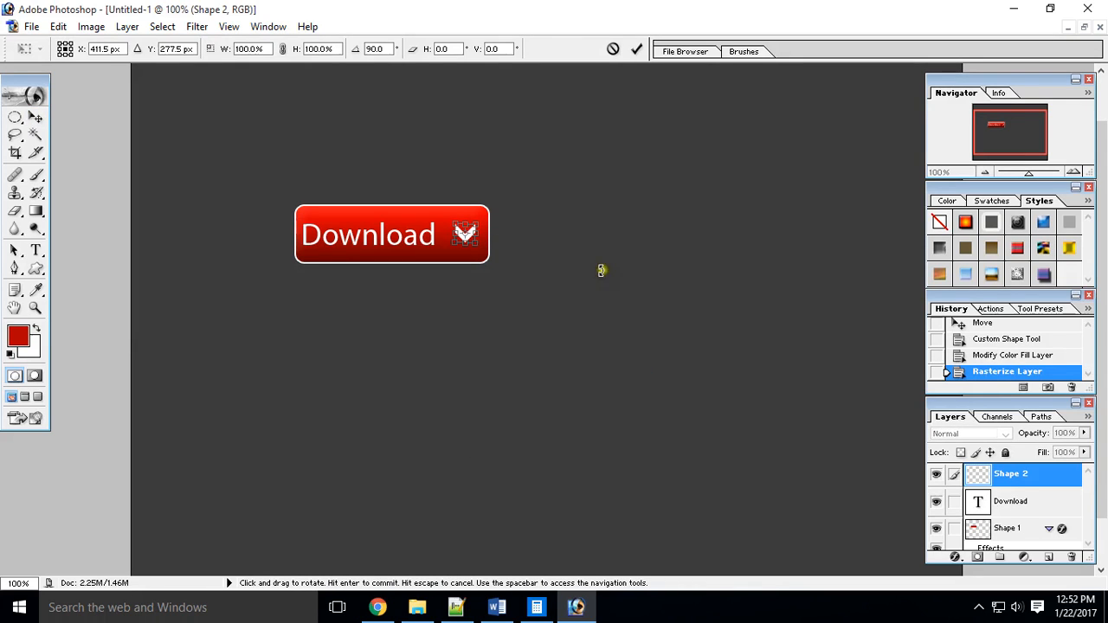
{"action": "left_click", "coordinate": [636, 52]}
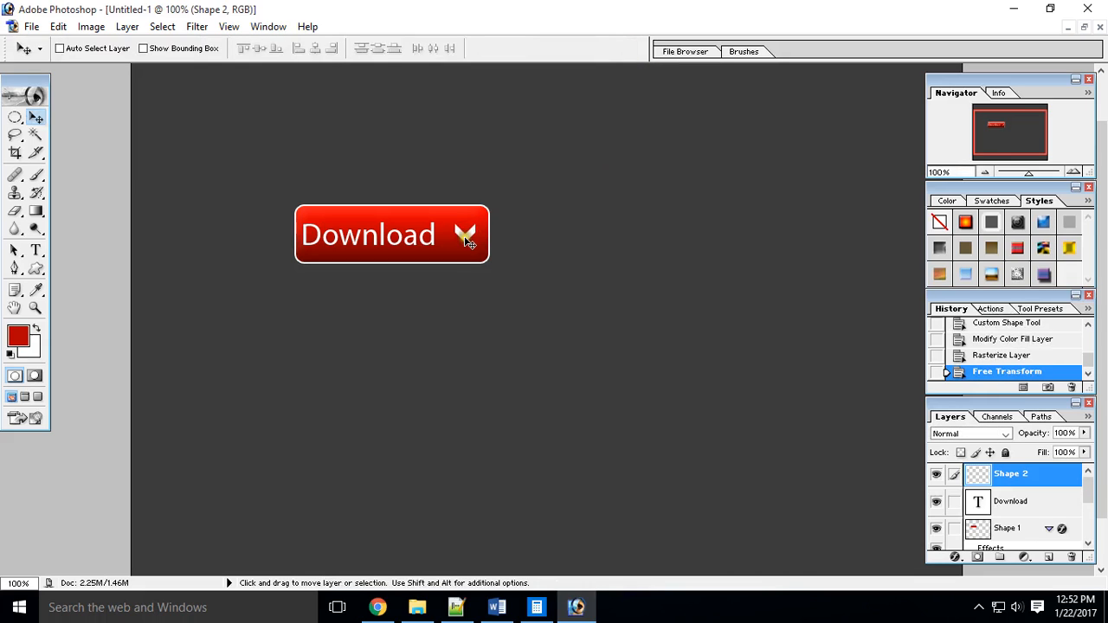
Shift the chevron slightly down and toward the button's right edge, and place a duplicate of it directly above
{"action": "left_click_drag", "start_coordinate": [466, 244], "coordinate": [472, 249]}
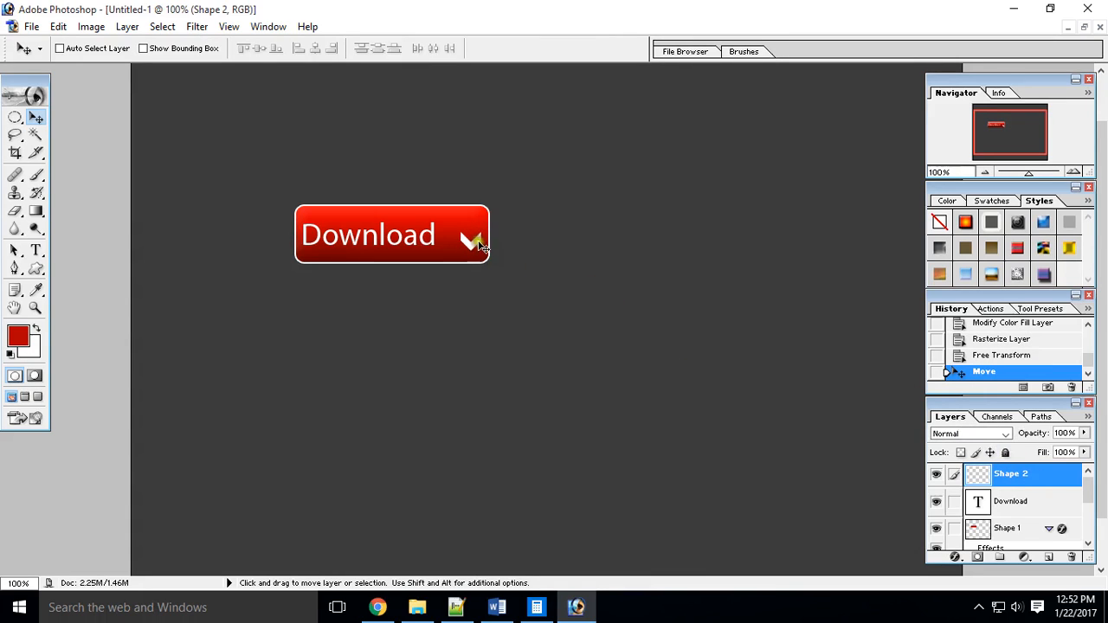
{"action": "left_click_drag", "start_coordinate": [482, 251], "coordinate": [469, 234]}
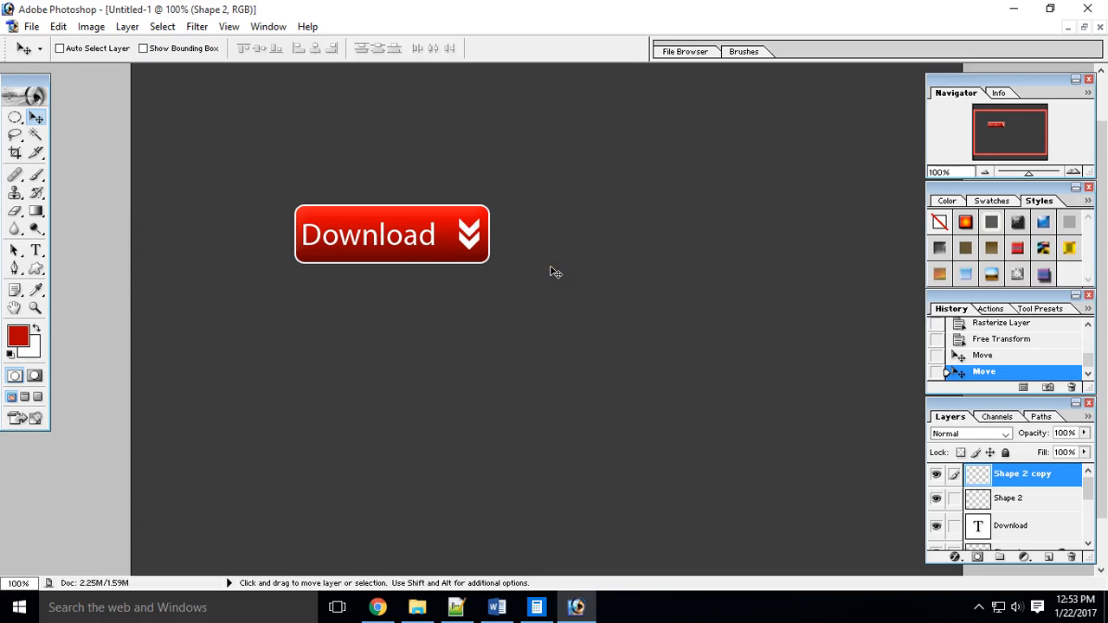
Add a new layer above the chevron layers and name it "ribon"
{"action": "left_click", "coordinate": [443, 240], "text": "ctrl"}
{"action": "left_click", "coordinate": [442, 240], "text": "ctrl"}
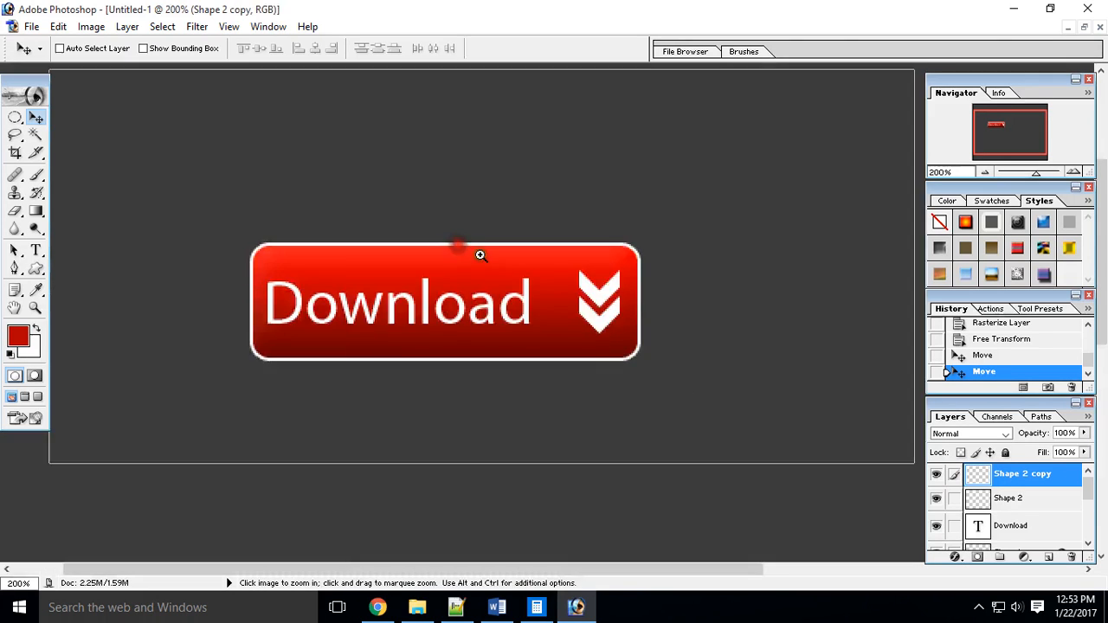
{"action": "left_click", "coordinate": [673, 395], "text": "ctrl"}
{"action": "left_click_drag", "start_coordinate": [687, 400], "coordinate": [458, 289]}
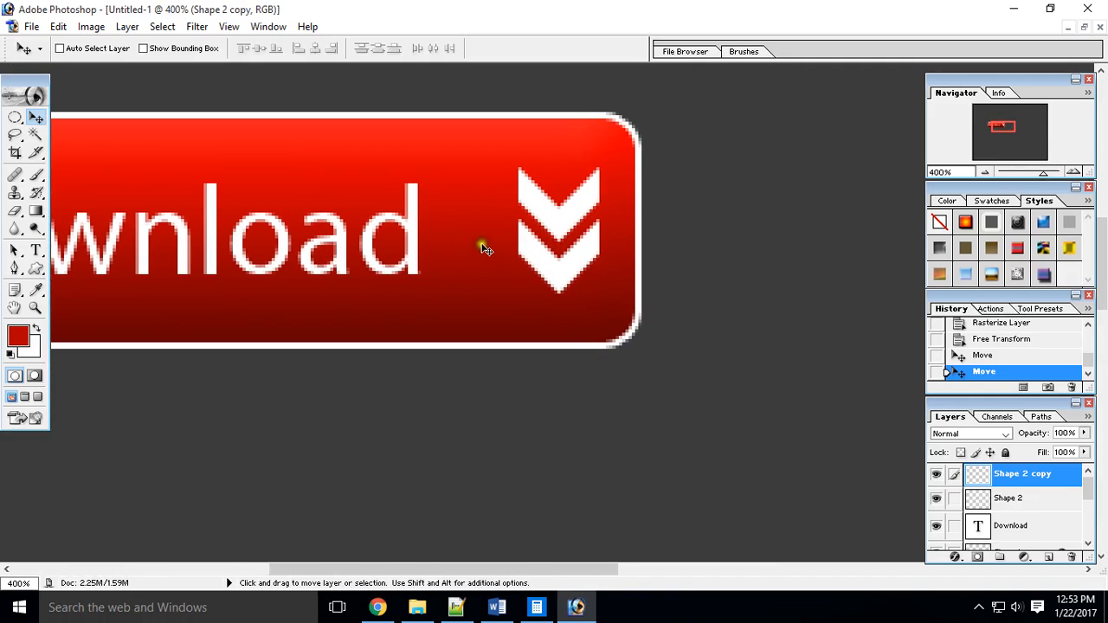
{"action": "left_click", "coordinate": [1049, 557]}
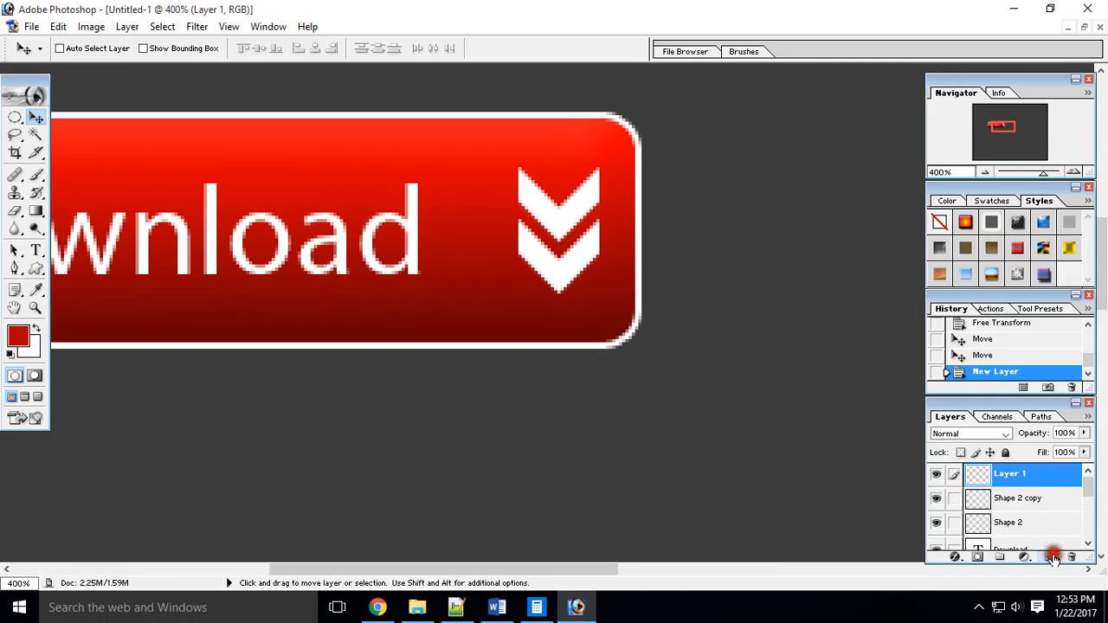
{"action": "double_click", "coordinate": [1011, 474]}
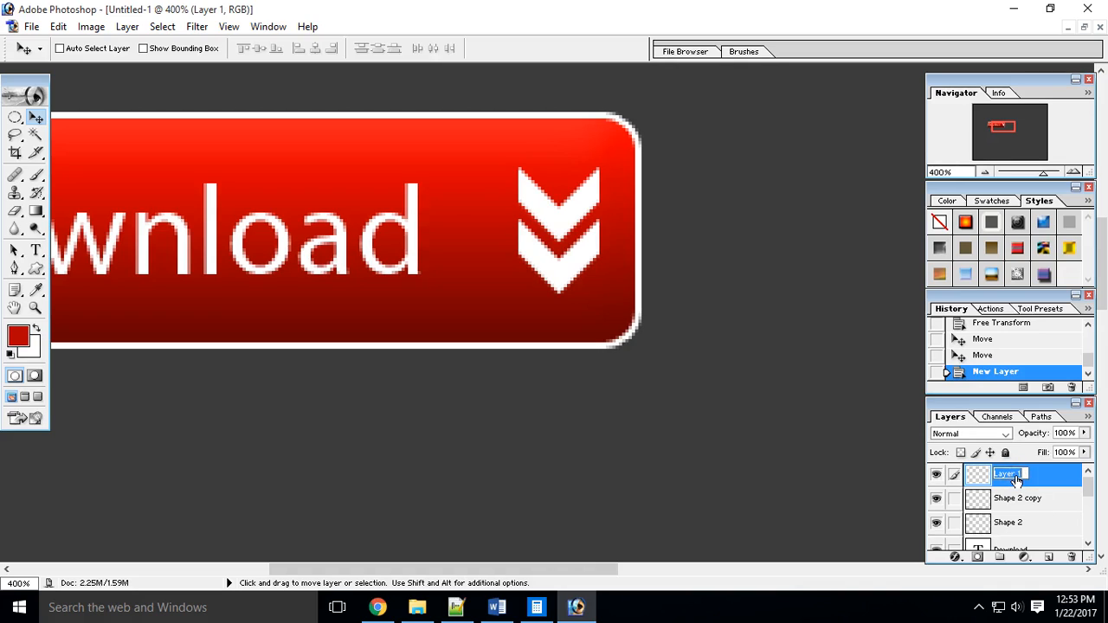
{"action": "type", "text": "ribon"}
{"action": "key", "text": "Return"}
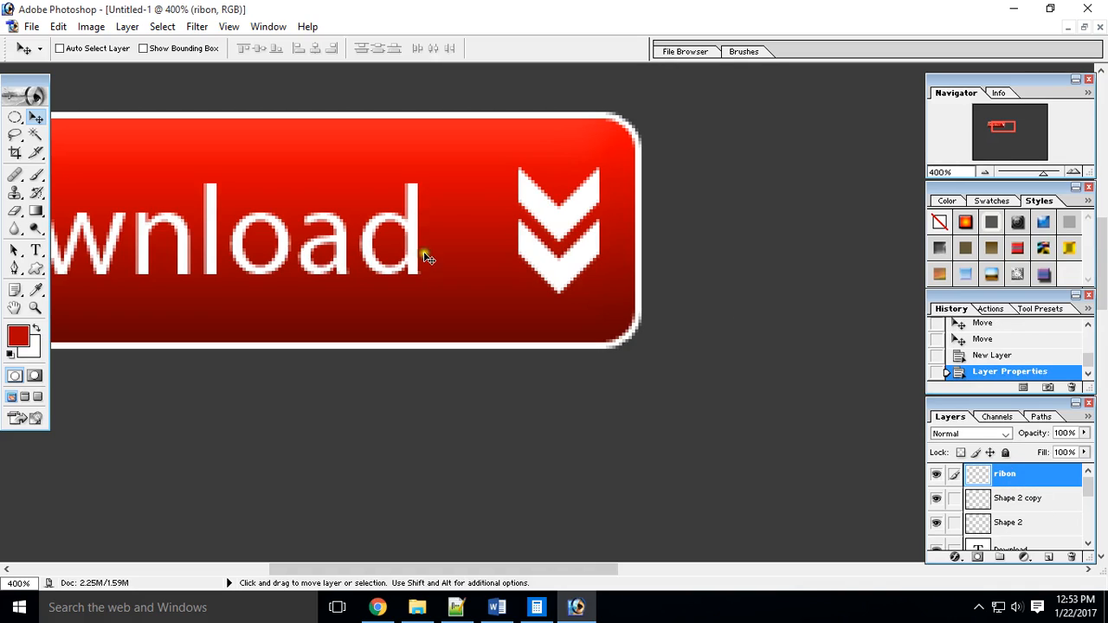
Make a narrow rectangular selection with 0 px feather, spanning the button's height between the Download text and the chevrons
{"action": "left_click_drag", "start_coordinate": [15, 117], "coordinate": [70, 120]}
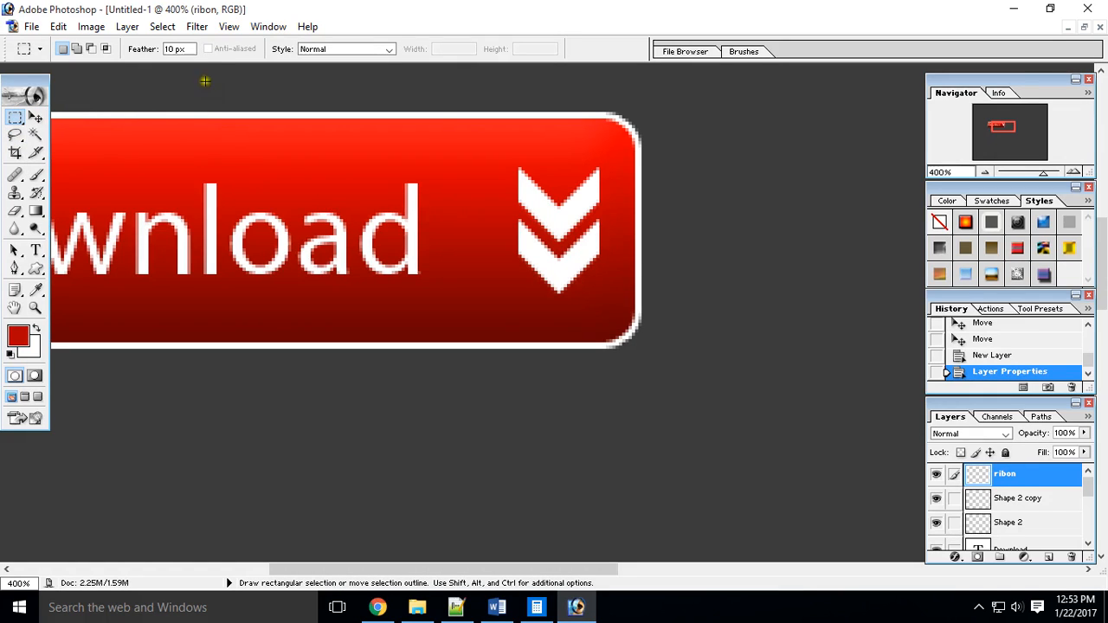
{"action": "left_click", "coordinate": [170, 48]}
{"action": "left_click_drag", "start_coordinate": [450, 118], "coordinate": [469, 316]}
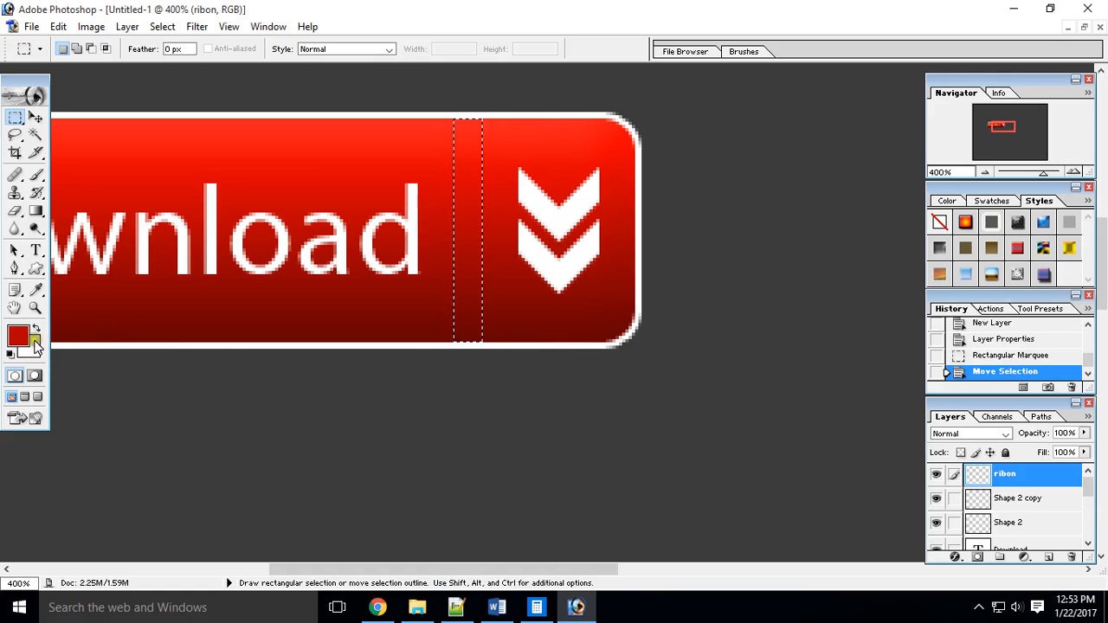
Fill the selected strip on the ribon layer with grey 605959 as the foreground color, and deselect it
{"action": "left_click", "coordinate": [32, 341]}
{"action": "left_click", "coordinate": [463, 269]}
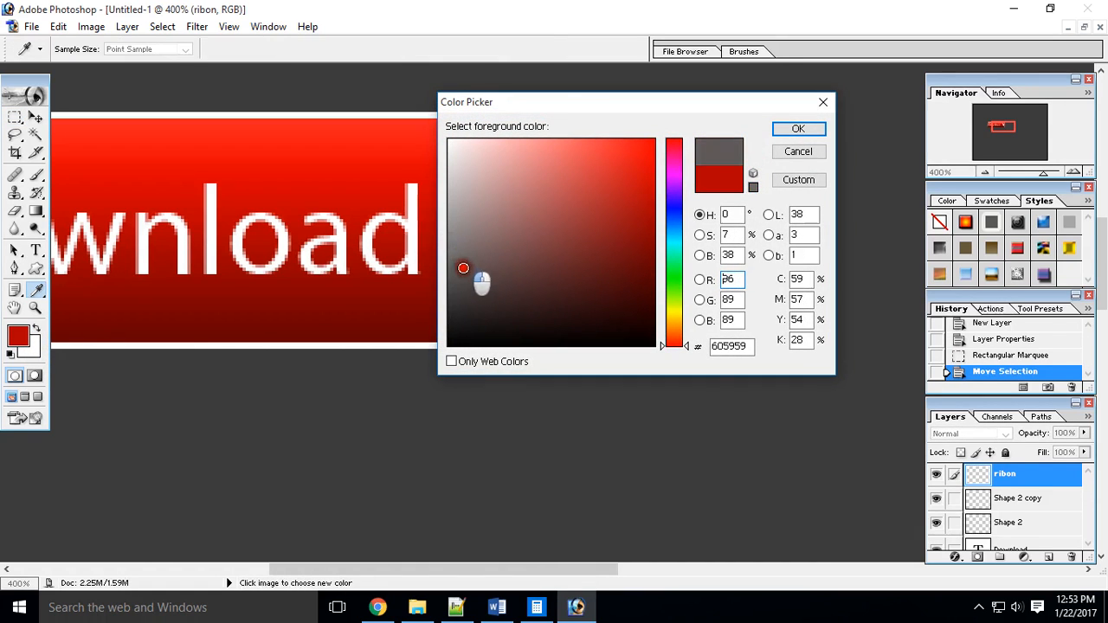
{"action": "left_click", "coordinate": [798, 128]}
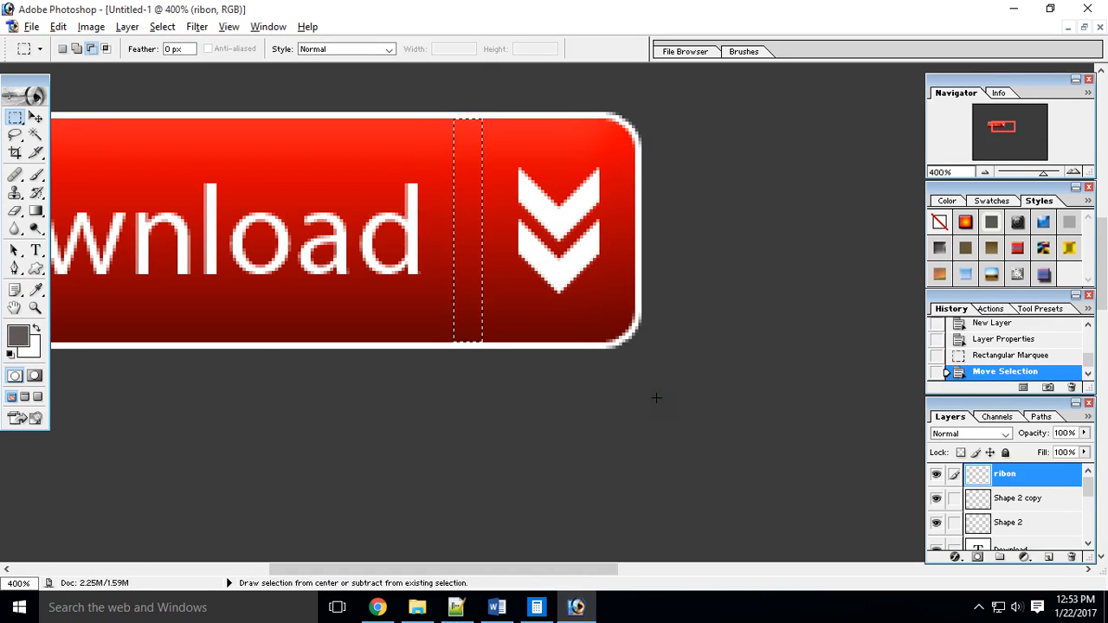
{"action": "key", "text": "alt+BackSpace"}
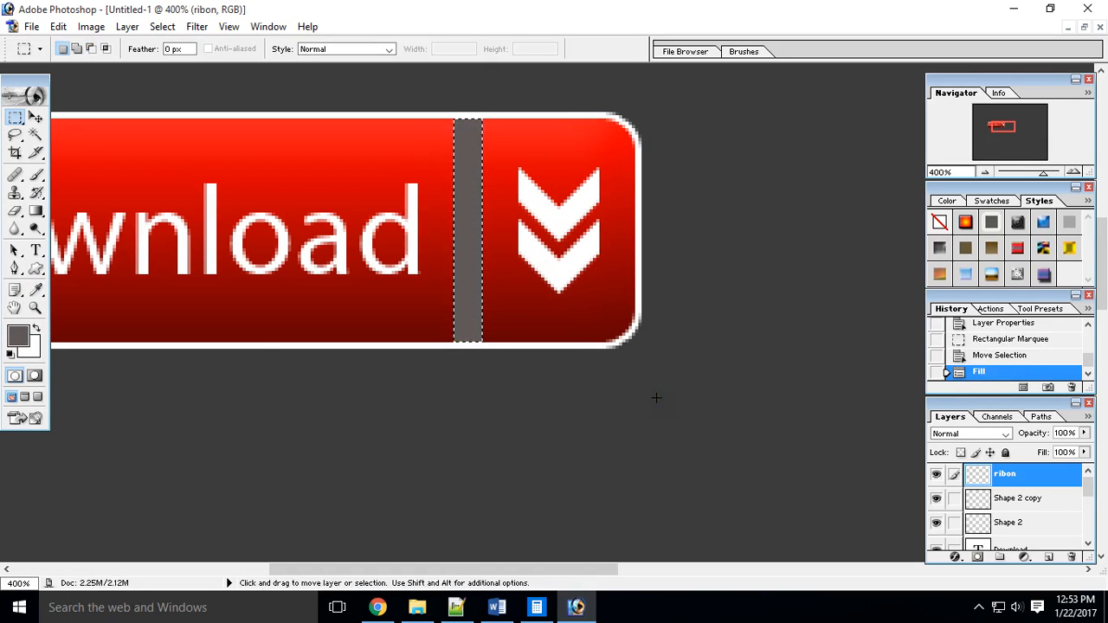
{"action": "key", "text": "ctrl+d"}
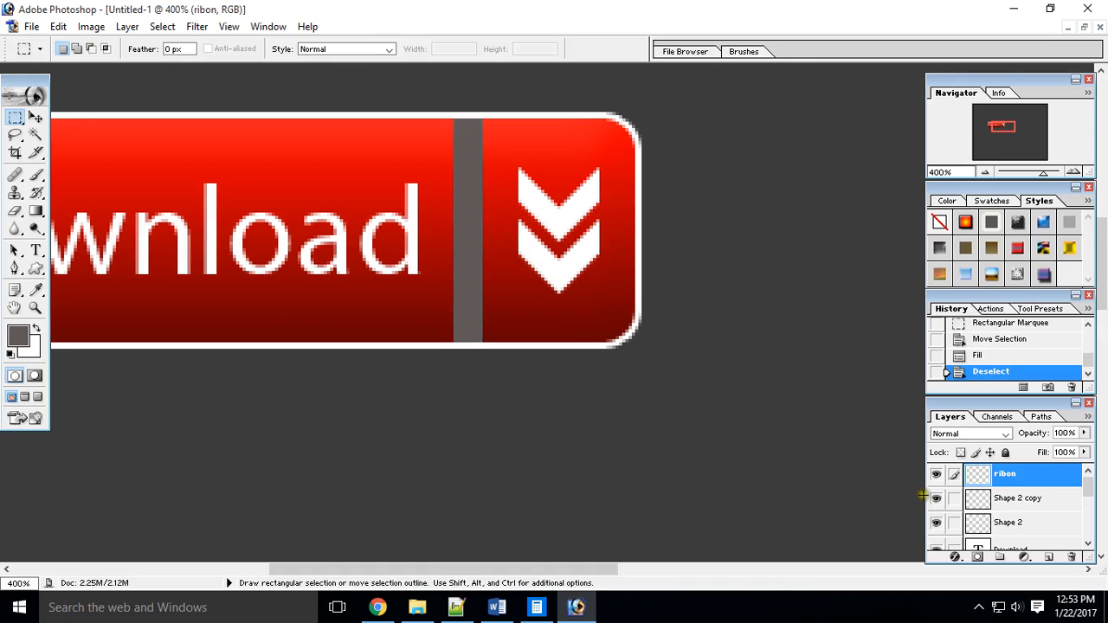
Add a Gradient Overlay to the ribon layer and sample its start stop color from the dark red near the button's lower edge
{"action": "left_click", "coordinate": [954, 560]}
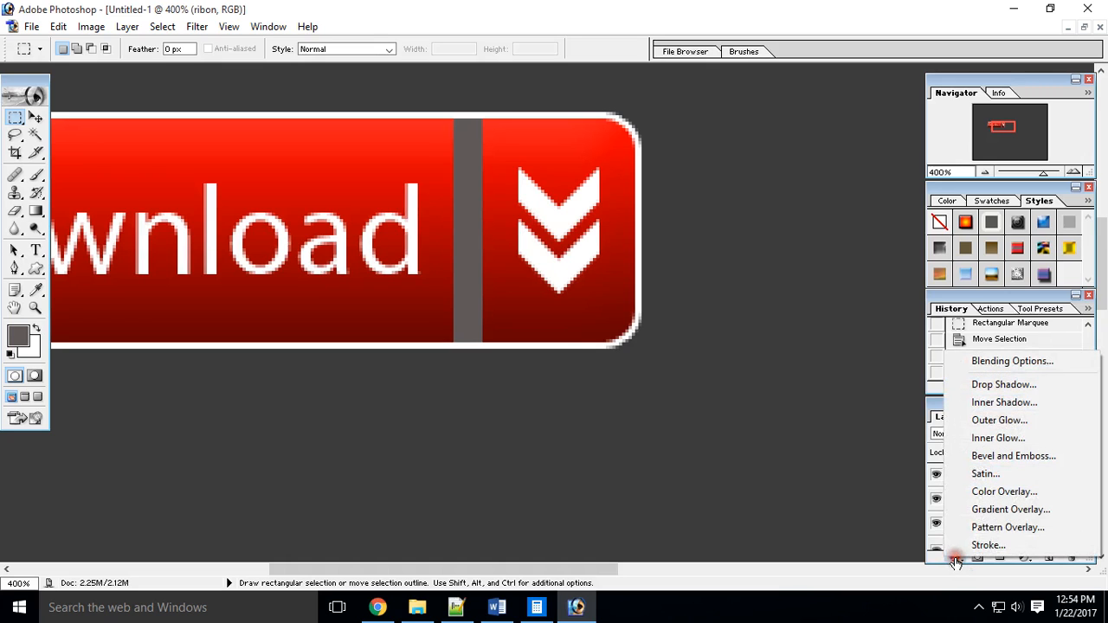
{"action": "left_click", "coordinate": [1007, 511]}
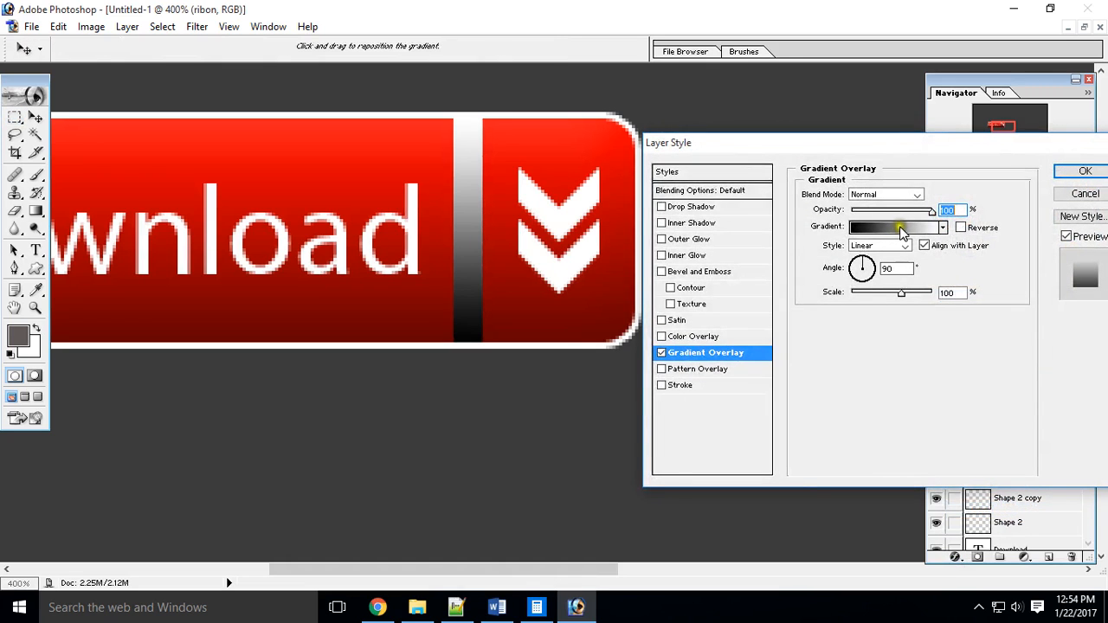
{"action": "left_click", "coordinate": [890, 230]}
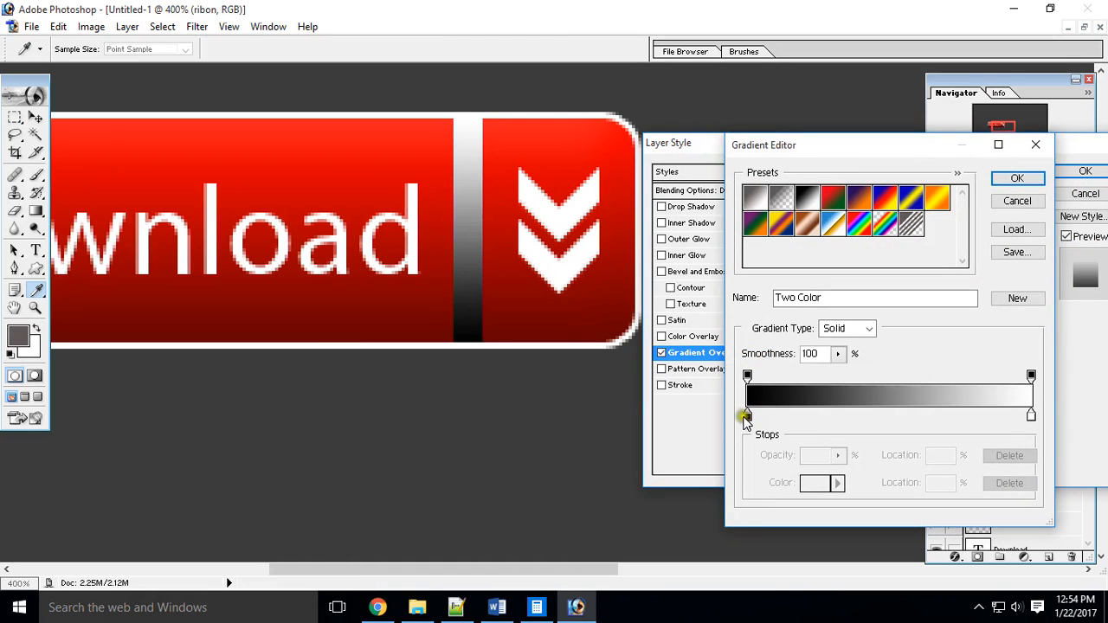
{"action": "left_click", "coordinate": [747, 415]}
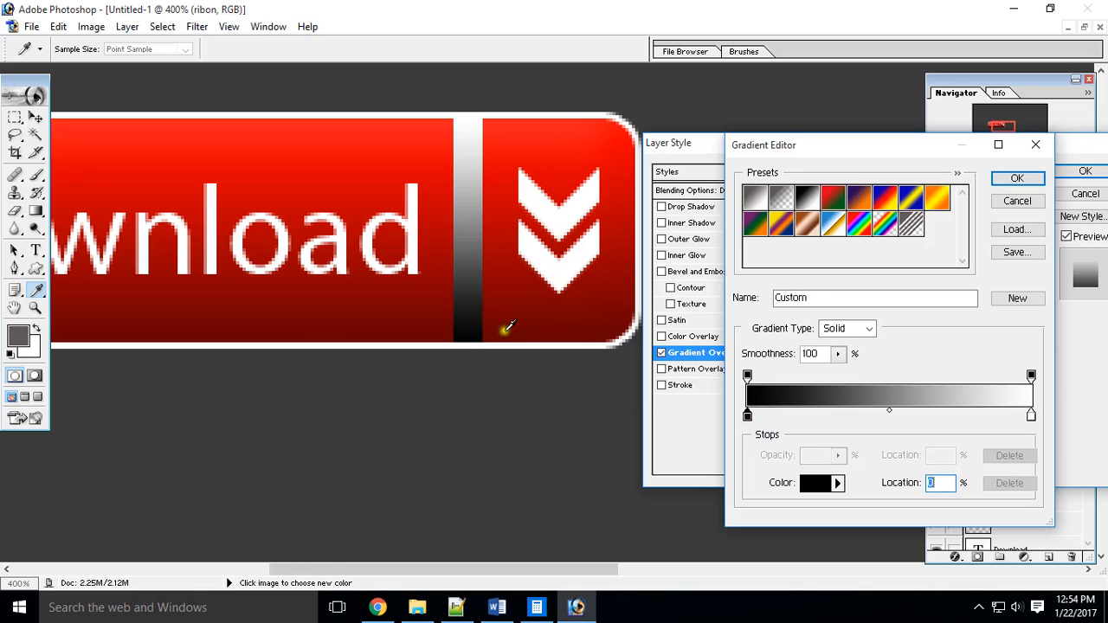
{"action": "left_click", "coordinate": [495, 327]}
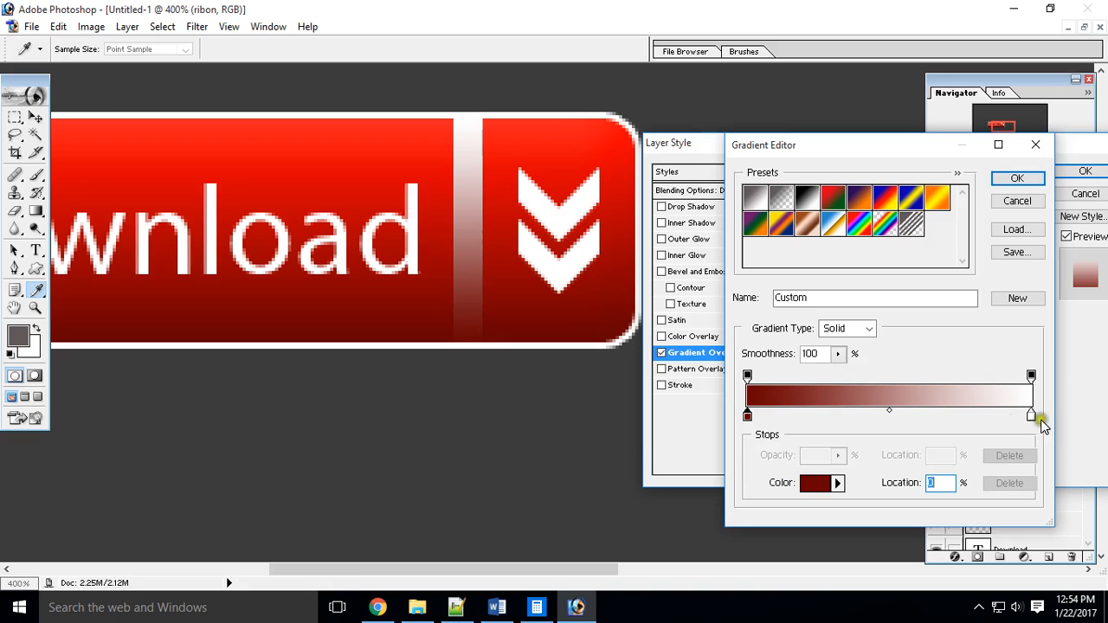
Sample the gradient's 100% stop color from the bright red at the button's upper edge beside the strip
{"action": "left_click", "coordinate": [1030, 416]}
{"action": "left_click", "coordinate": [1033, 416]}
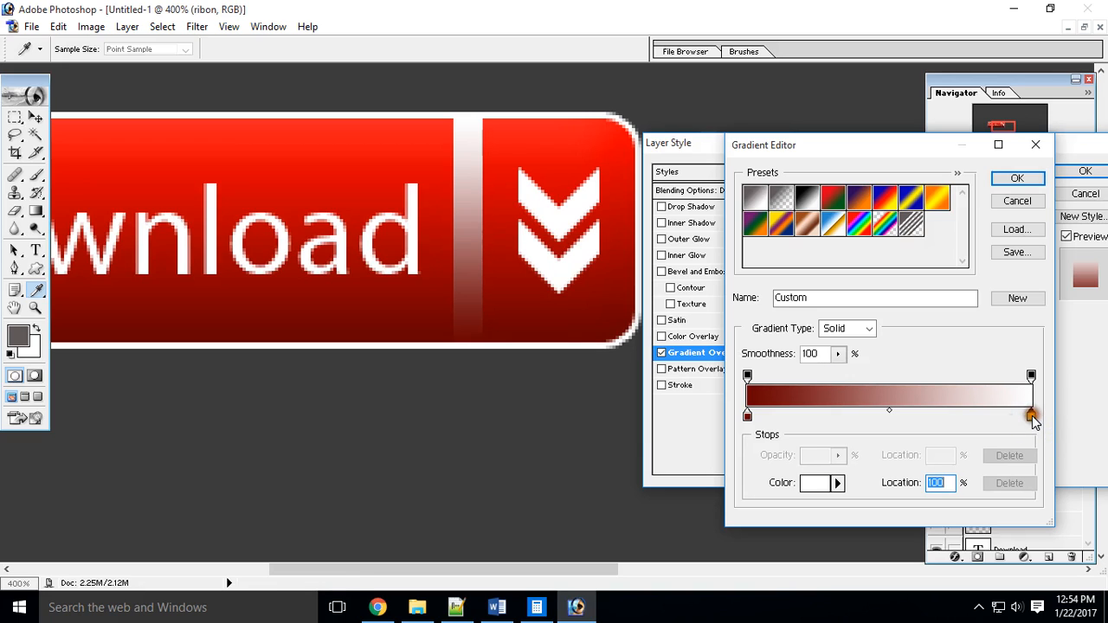
{"action": "left_click_drag", "start_coordinate": [1032, 417], "coordinate": [1036, 418]}
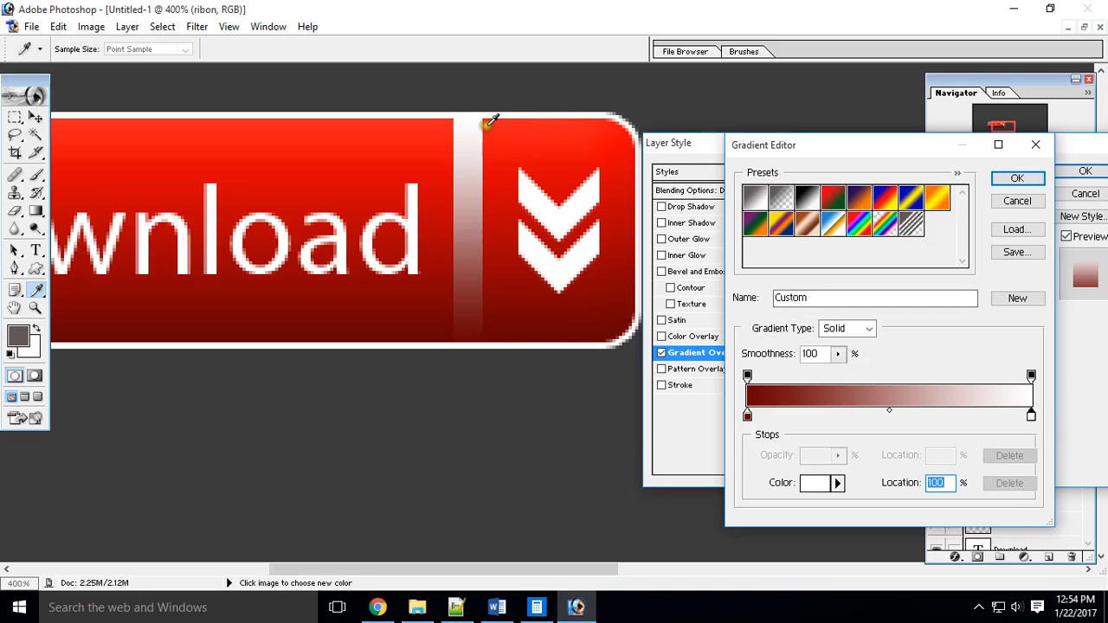
{"action": "left_click", "coordinate": [497, 118]}
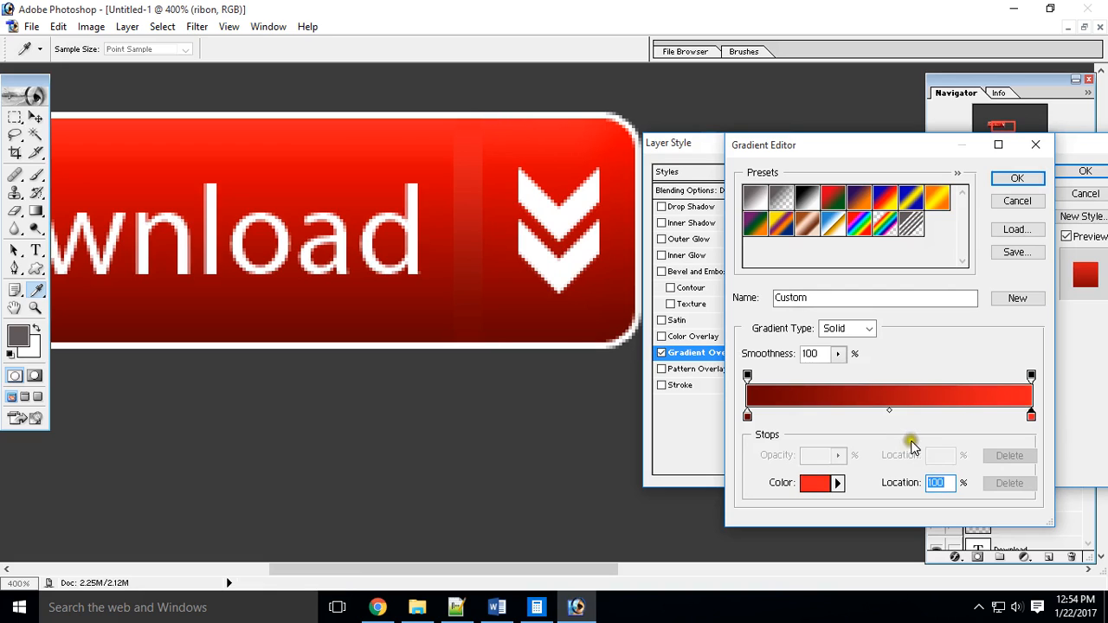
Insert a gradient color stop at location 50%, color it fully saturated bright yellow, and apply the overlay
{"action": "left_click", "coordinate": [901, 417]}
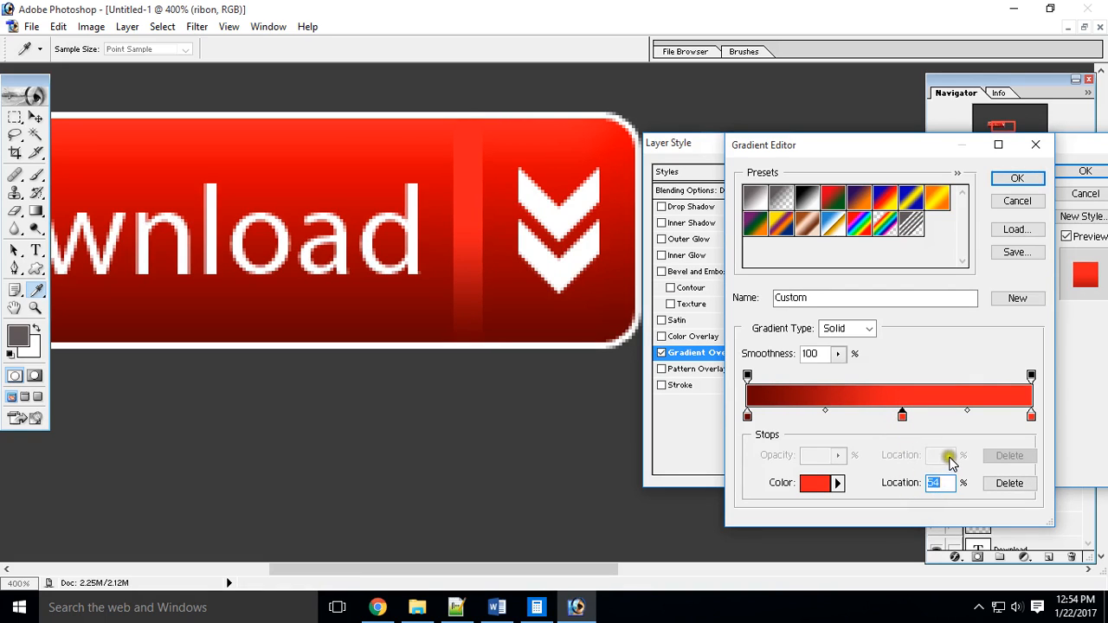
{"action": "type", "text": "50"}
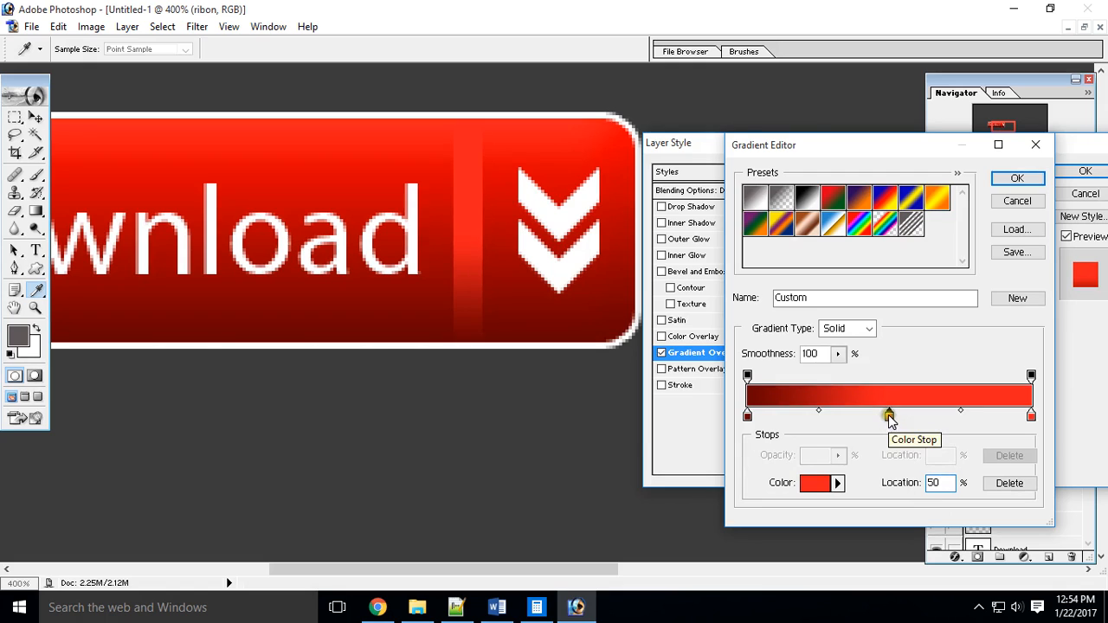
{"action": "double_click", "coordinate": [888, 416]}
{"action": "left_click_drag", "start_coordinate": [633, 106], "coordinate": [758, 76]}
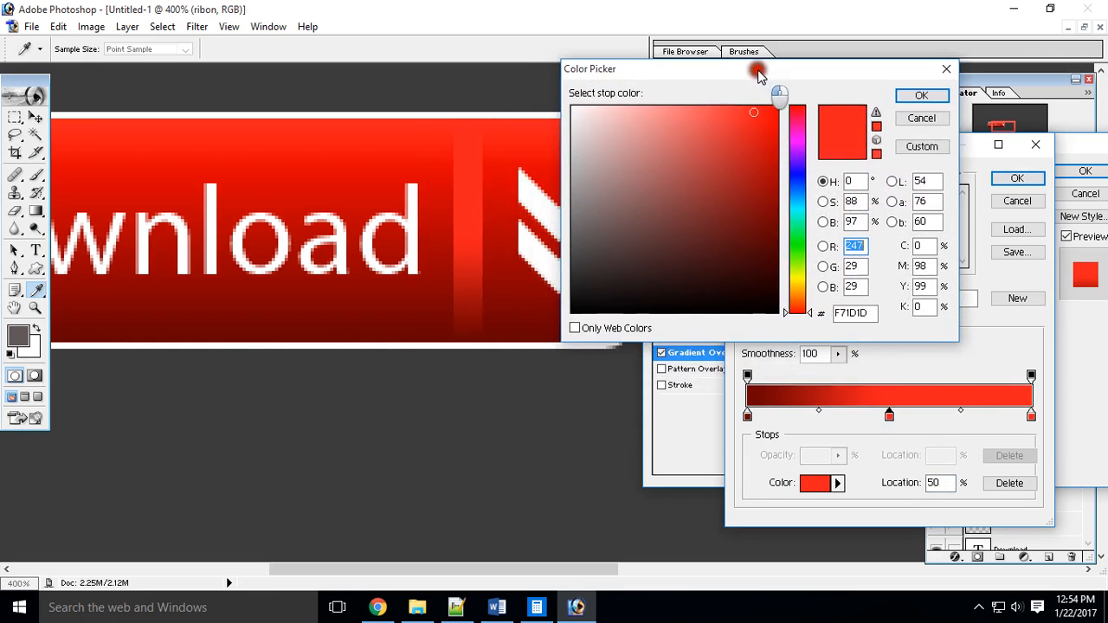
{"action": "left_click", "coordinate": [800, 277]}
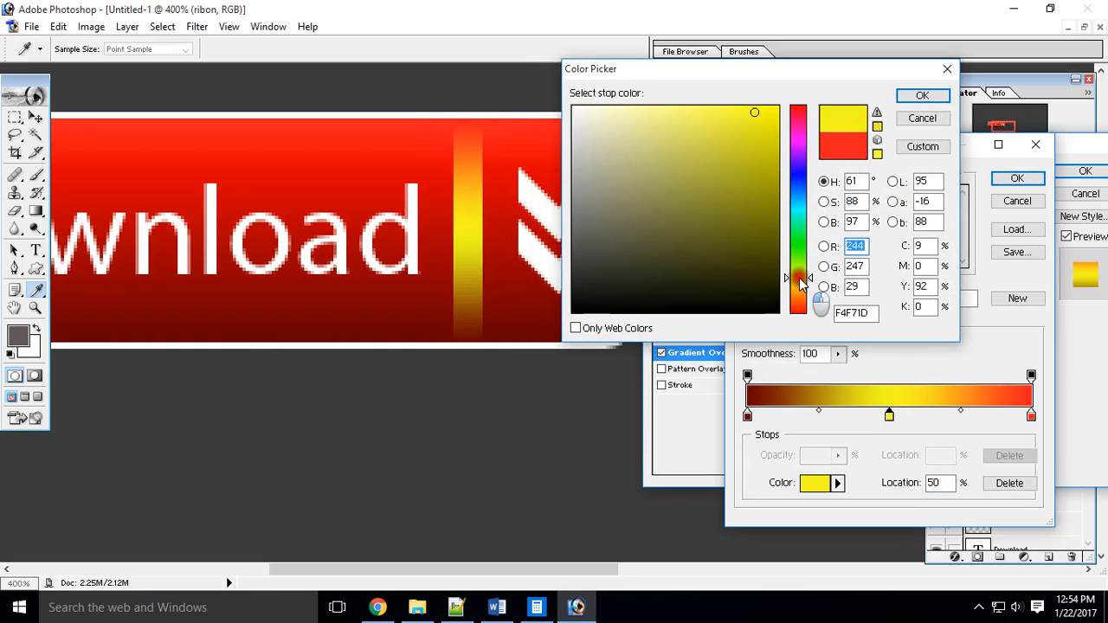
{"action": "left_click", "coordinate": [800, 281]}
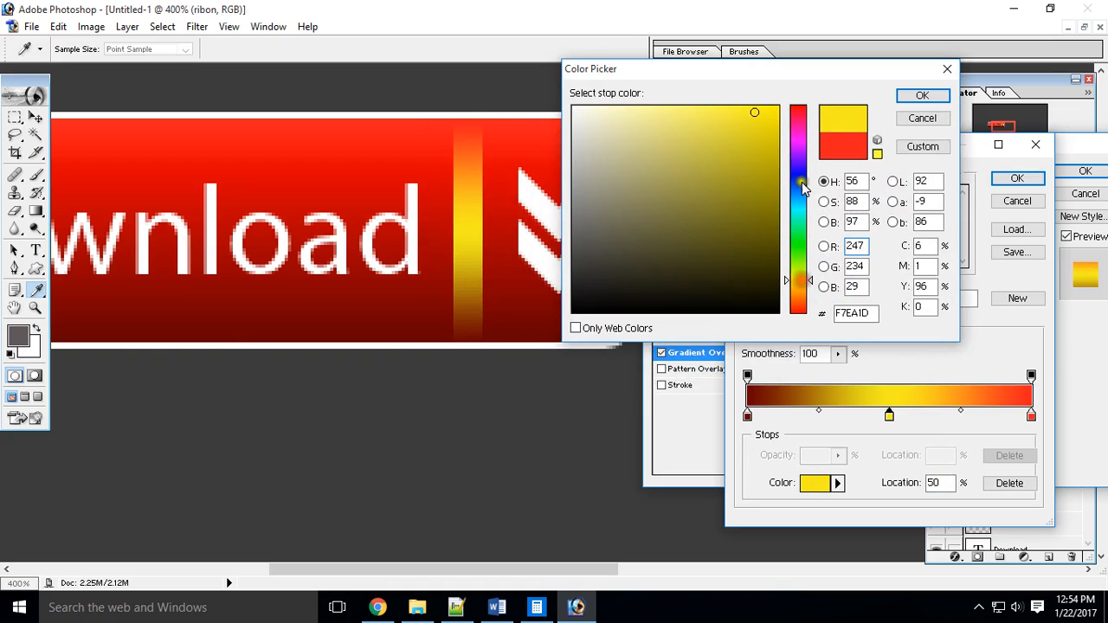
{"action": "left_click", "coordinate": [778, 106]}
{"action": "left_click", "coordinate": [926, 97]}
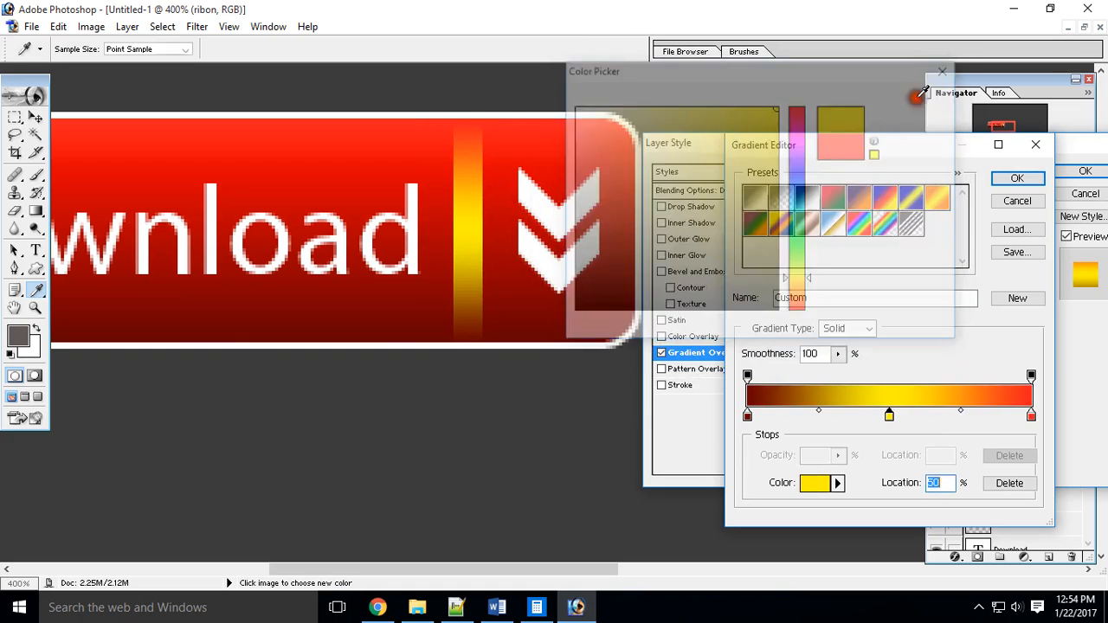
{"action": "left_click", "coordinate": [1014, 179]}
{"action": "left_click", "coordinate": [1084, 171]}
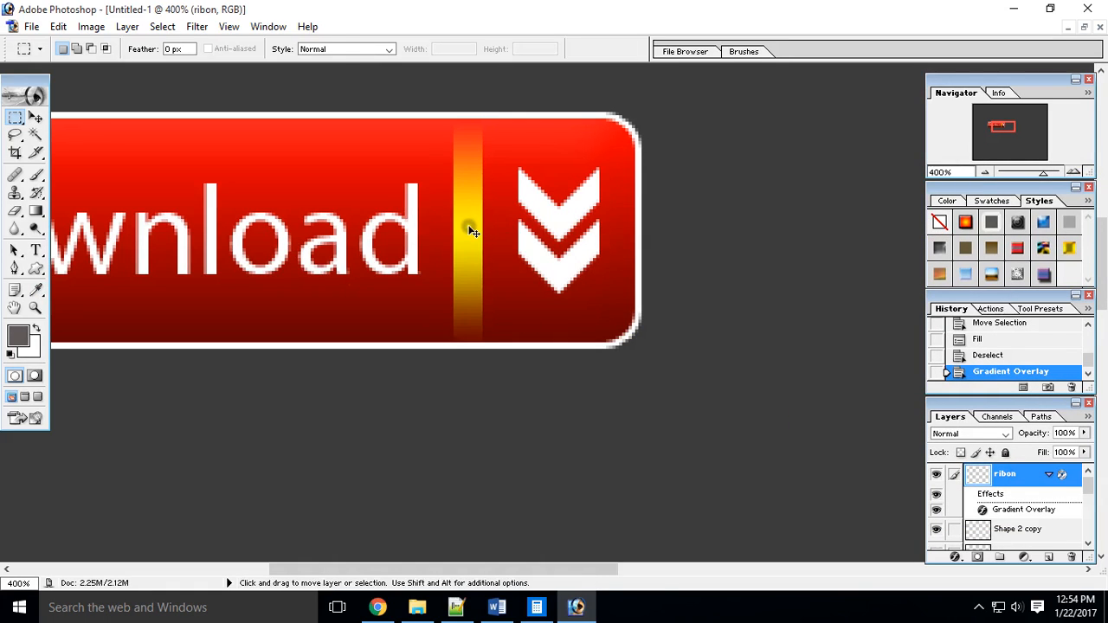
Narrow the gradient strip symmetrically to slightly over half its width, keeping its full height
{"action": "key", "text": "ctrl+t"}
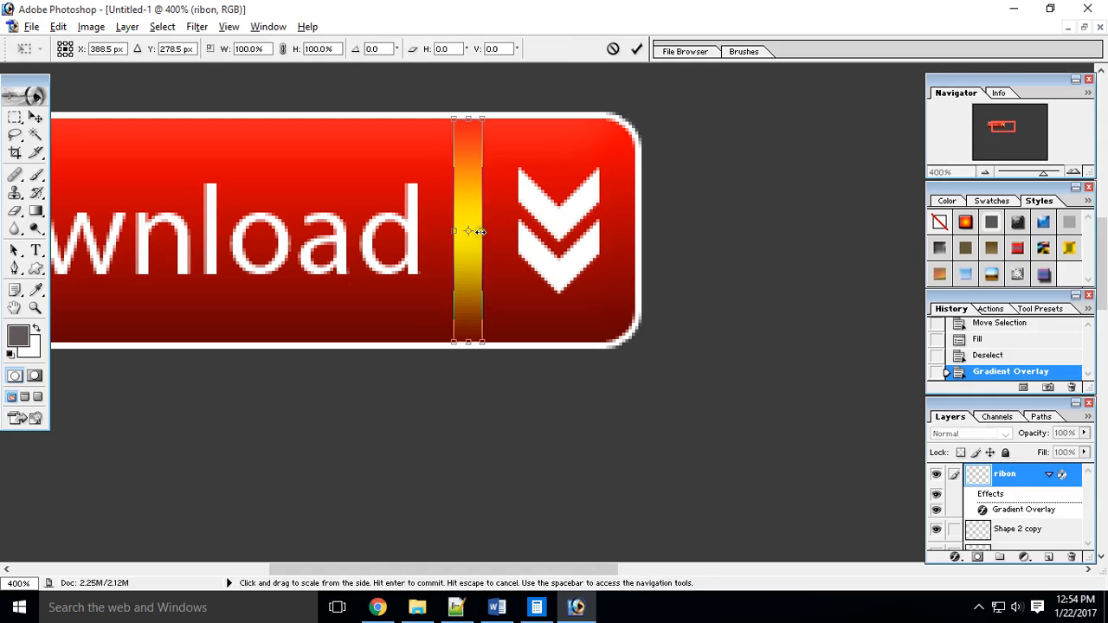
{"action": "left_click_drag", "start_coordinate": [482, 231], "coordinate": [475, 230]}
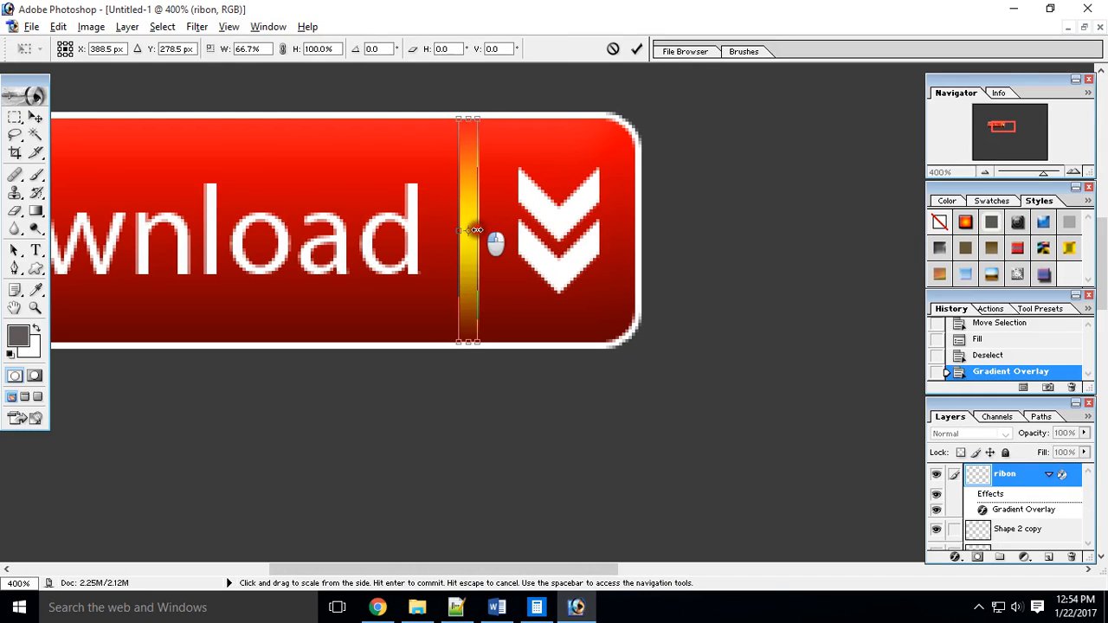
{"action": "left_click", "coordinate": [639, 49]}
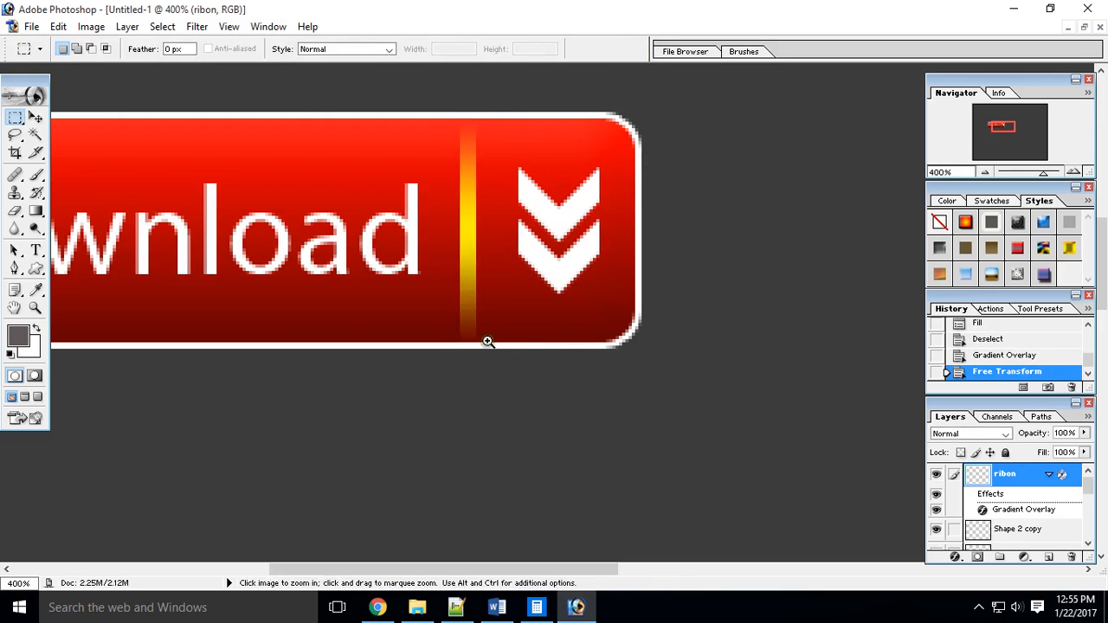
Place a small circular selection with 10 px feather just below the button under the strip, and clear the strip's lower end to fade it
{"action": "left_click", "coordinate": [494, 331], "text": "ctrl"}
{"action": "left_click_drag", "start_coordinate": [553, 307], "coordinate": [512, 319]}
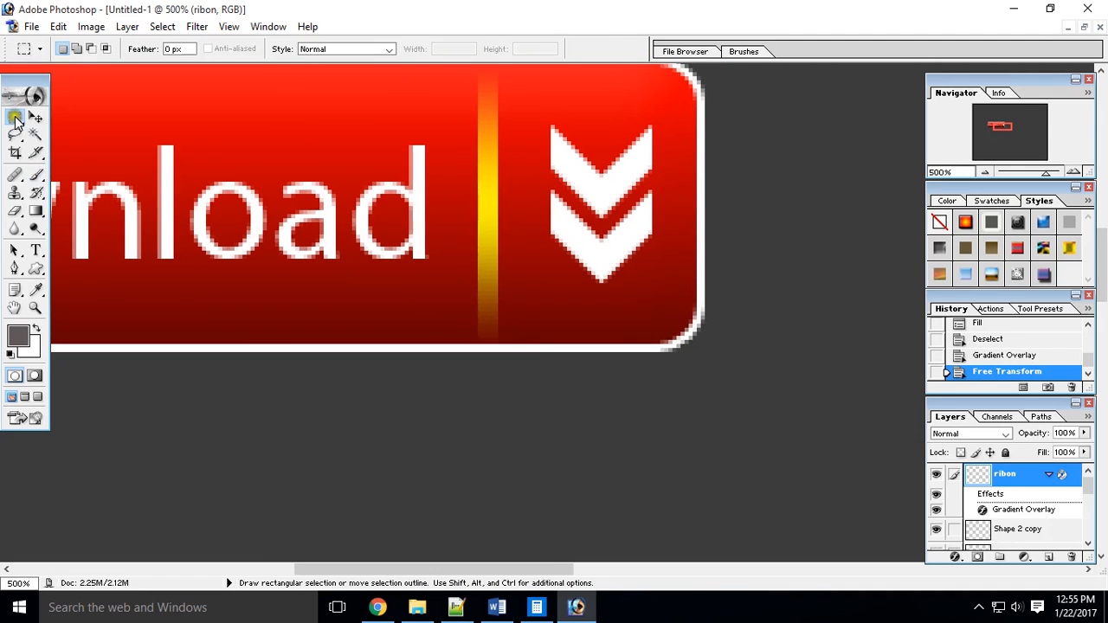
{"action": "left_click_drag", "start_coordinate": [14, 116], "coordinate": [104, 135]}
{"action": "left_click", "coordinate": [165, 49]}
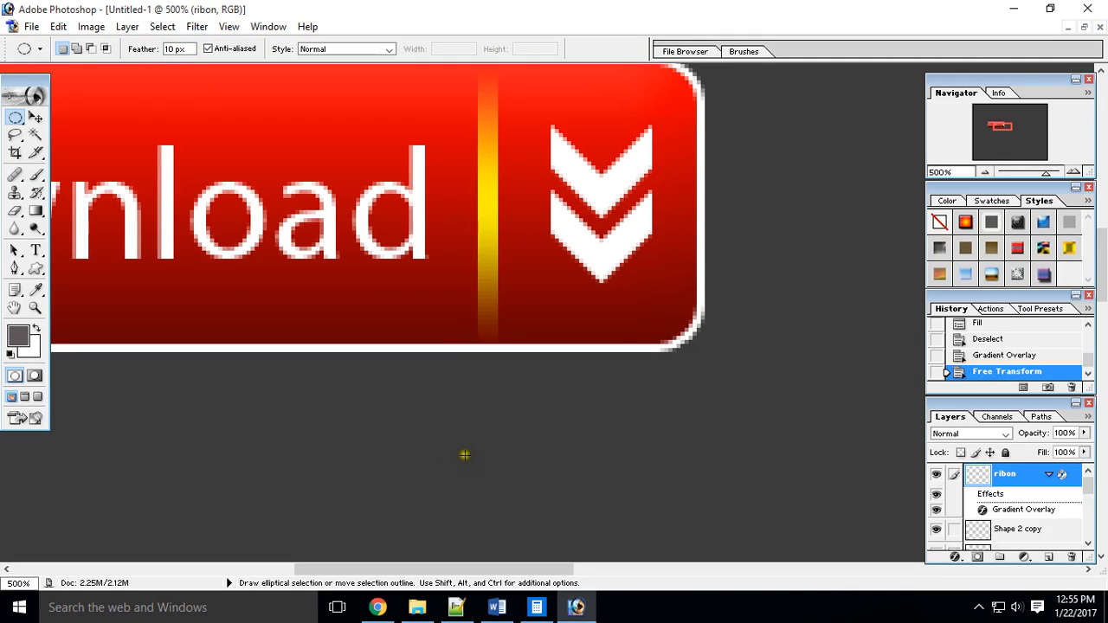
{"action": "left_click_drag", "start_coordinate": [456, 360], "coordinate": [572, 463]}
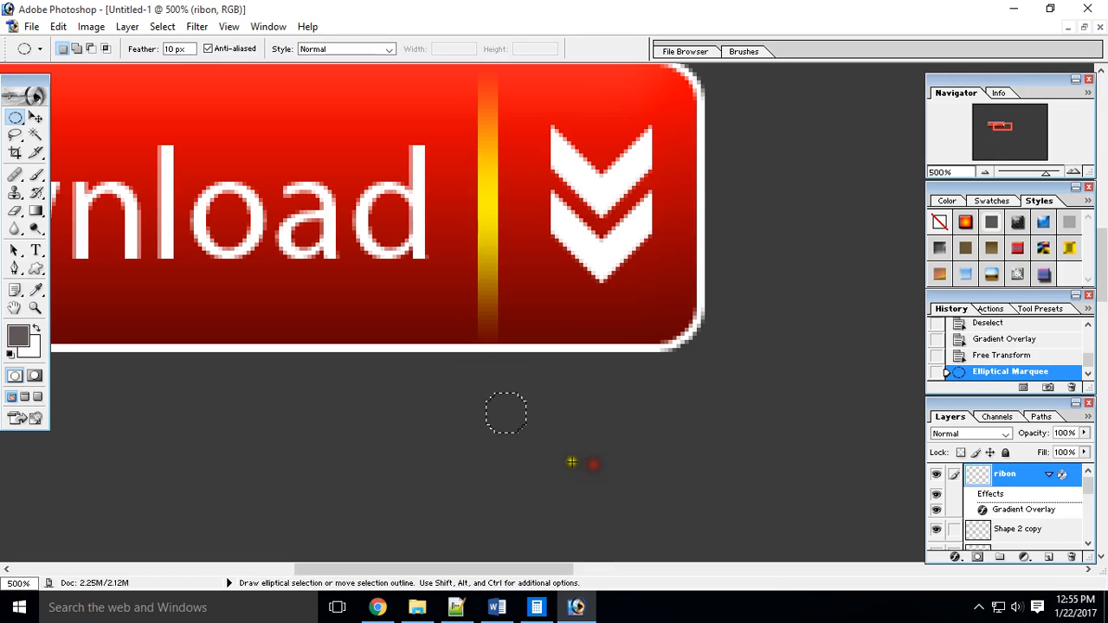
{"action": "left_click_drag", "start_coordinate": [507, 415], "coordinate": [487, 381]}
{"action": "key", "text": "Delete"}
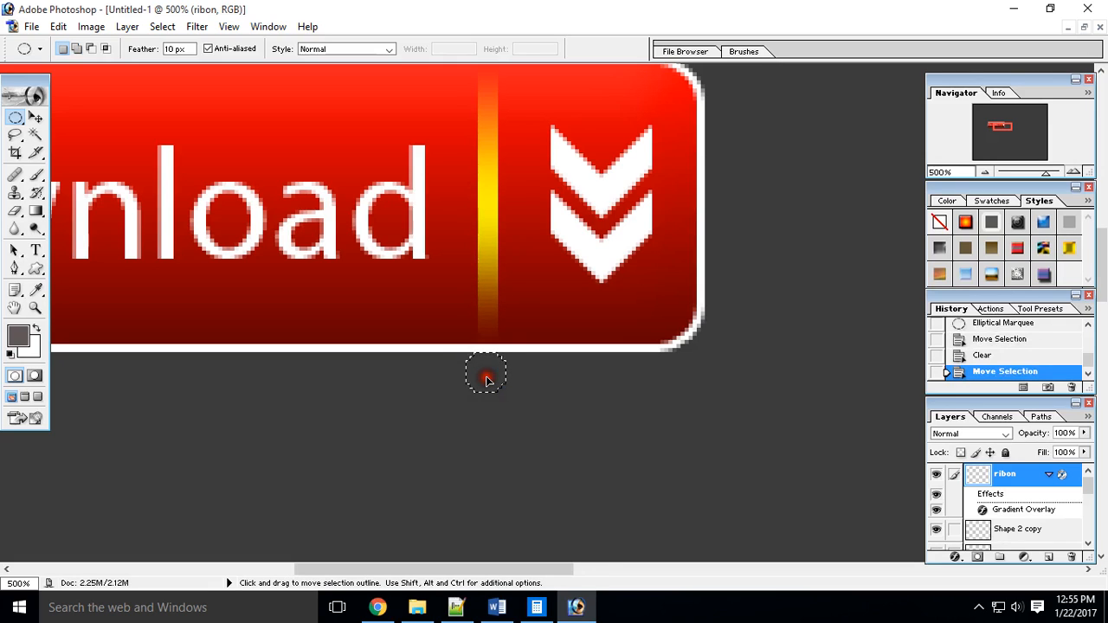
{"action": "key", "text": "Delete"}
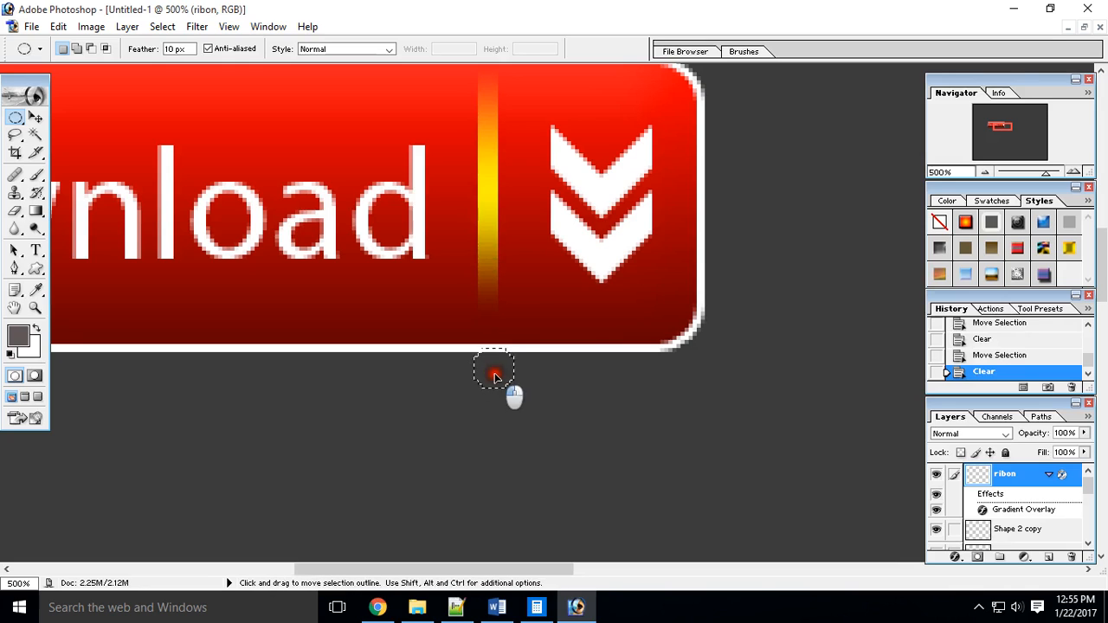
Move the feathered circular selection just above the button over the strip, clear the strip's upper end twice, and deselect
{"action": "left_click_drag", "start_coordinate": [513, 391], "coordinate": [527, 172]}
{"action": "left_click_drag", "start_coordinate": [588, 228], "coordinate": [599, 409]}
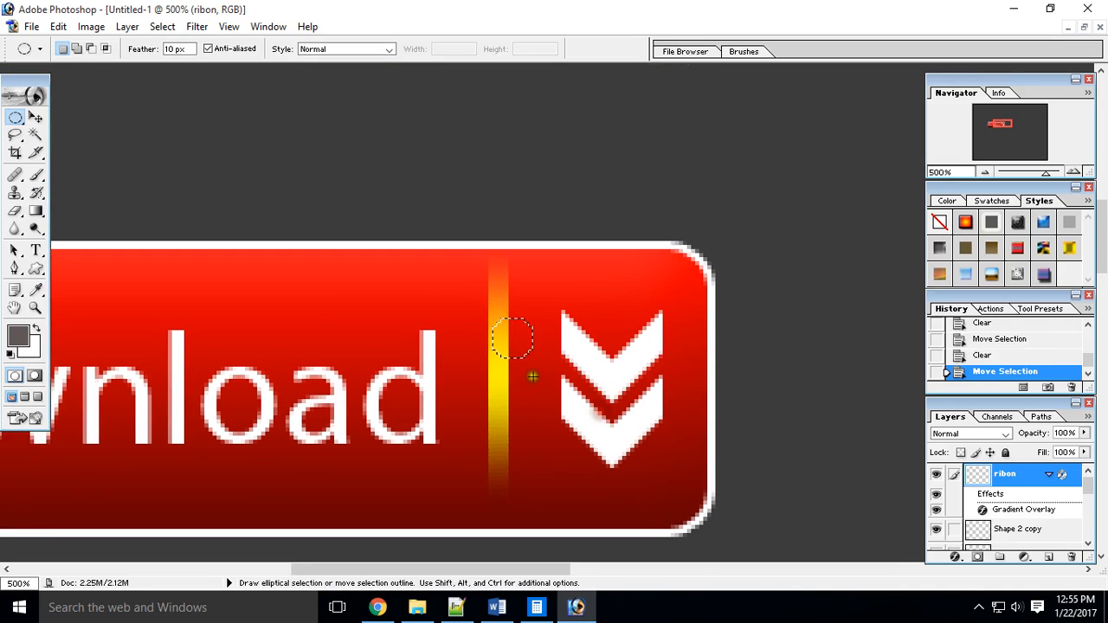
{"action": "left_click_drag", "start_coordinate": [502, 332], "coordinate": [496, 217]}
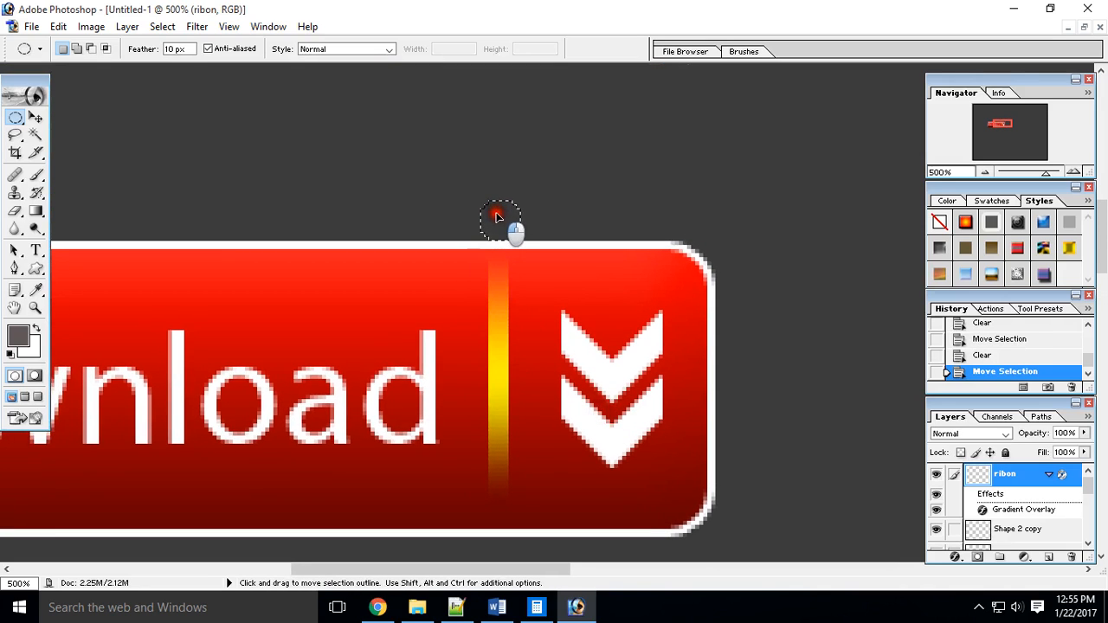
{"action": "key", "text": "Delete"}
{"action": "key", "text": "Delete"}
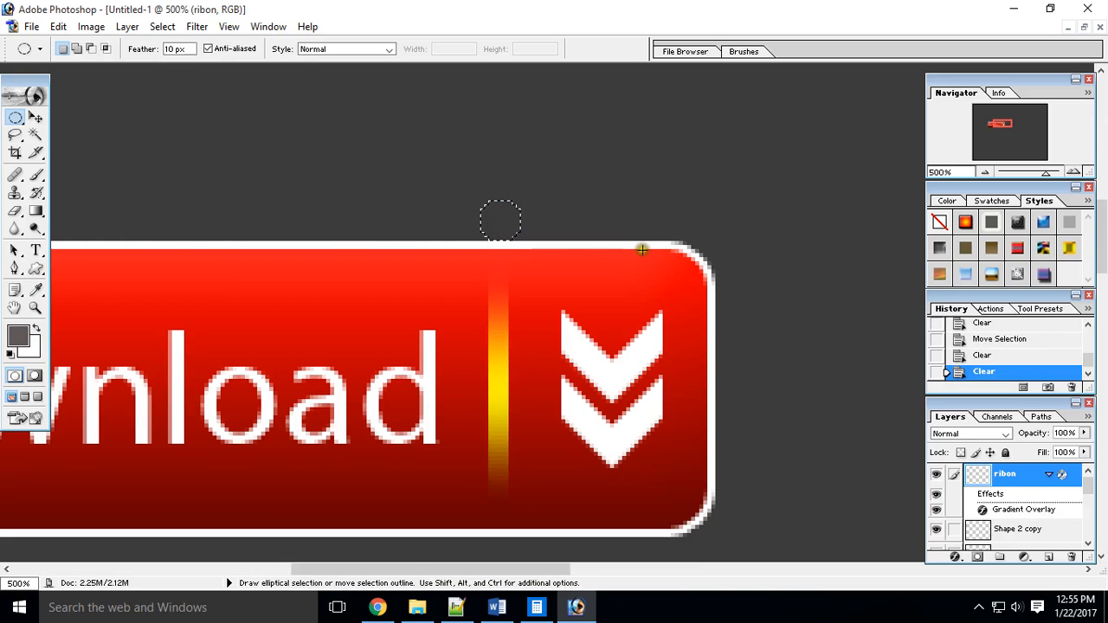
{"action": "key", "text": "ctrl+d"}
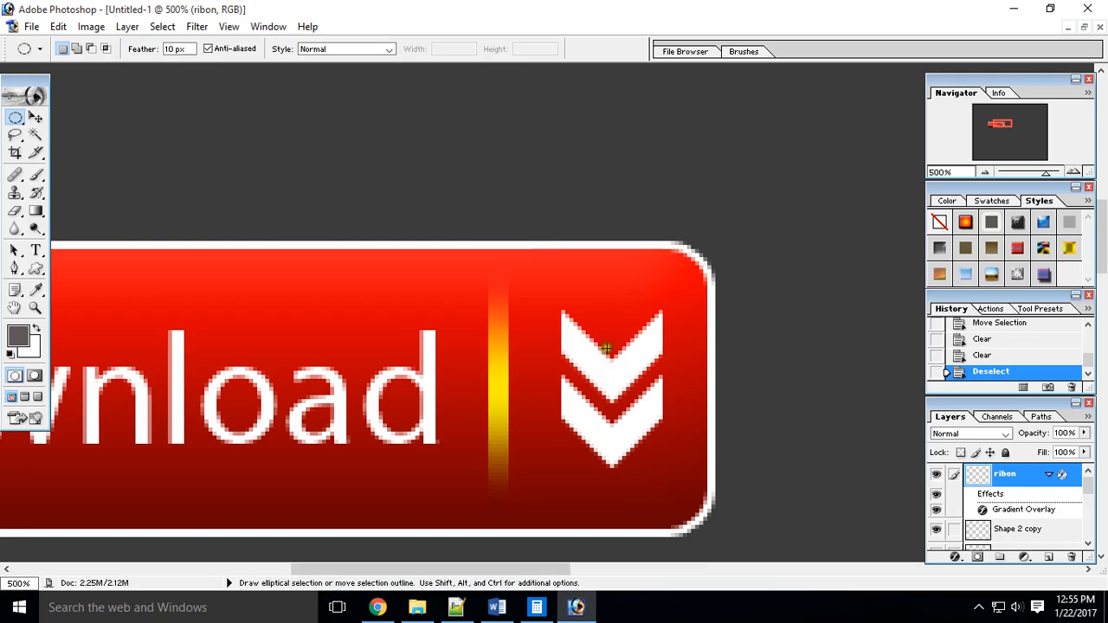
{"action": "left_click", "coordinate": [232, 26]}
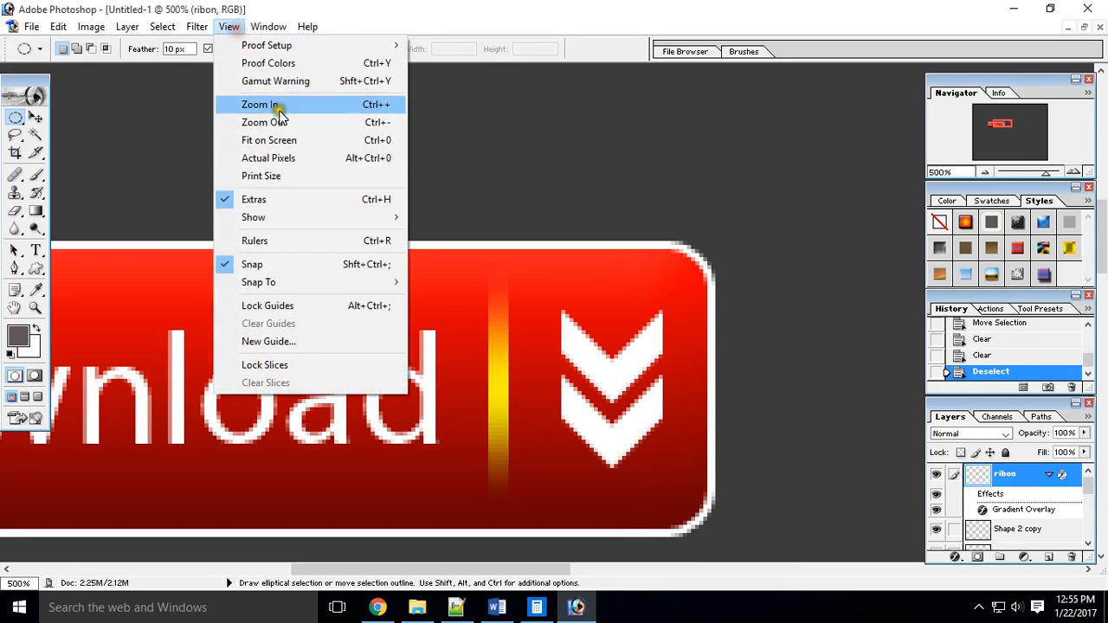
{"action": "left_click", "coordinate": [299, 155]}
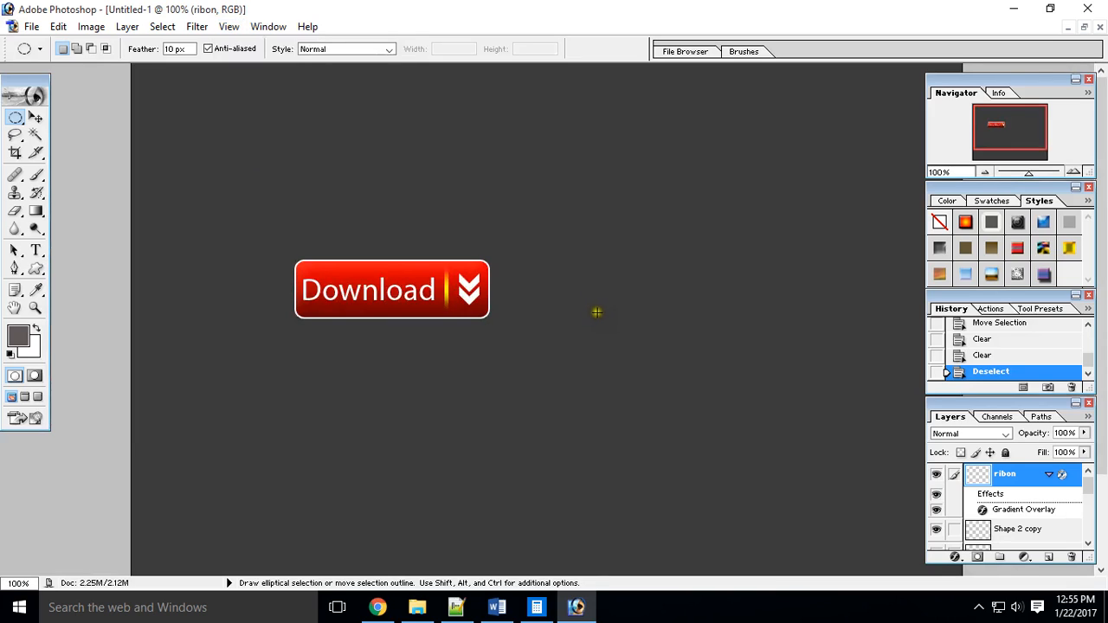